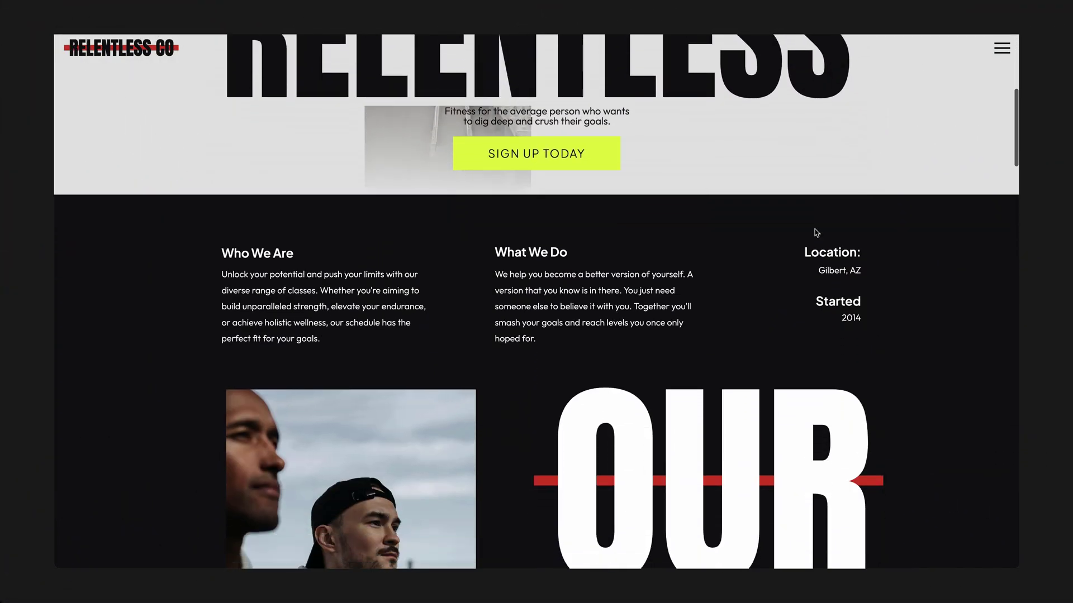
{"action": "scroll", "coordinate": [816, 231], "scroll_direction": "down", "scroll_amount": 5}
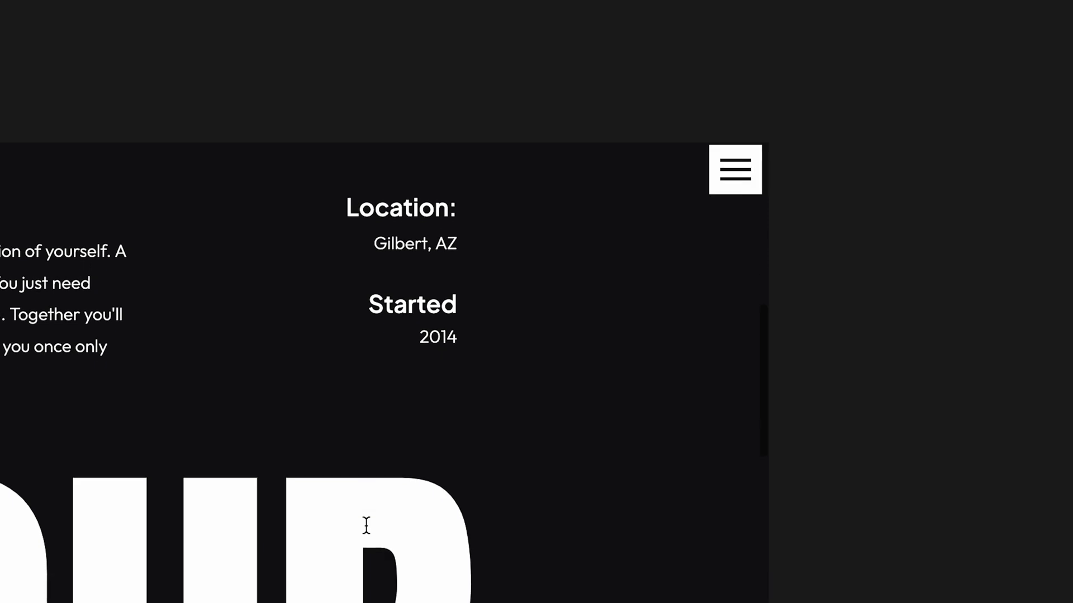
Open the Navigation site canvas with its layer list, shown in the mobile layout.
{"action": "scroll", "coordinate": [366, 524], "scroll_direction": "down", "scroll_amount": 2}
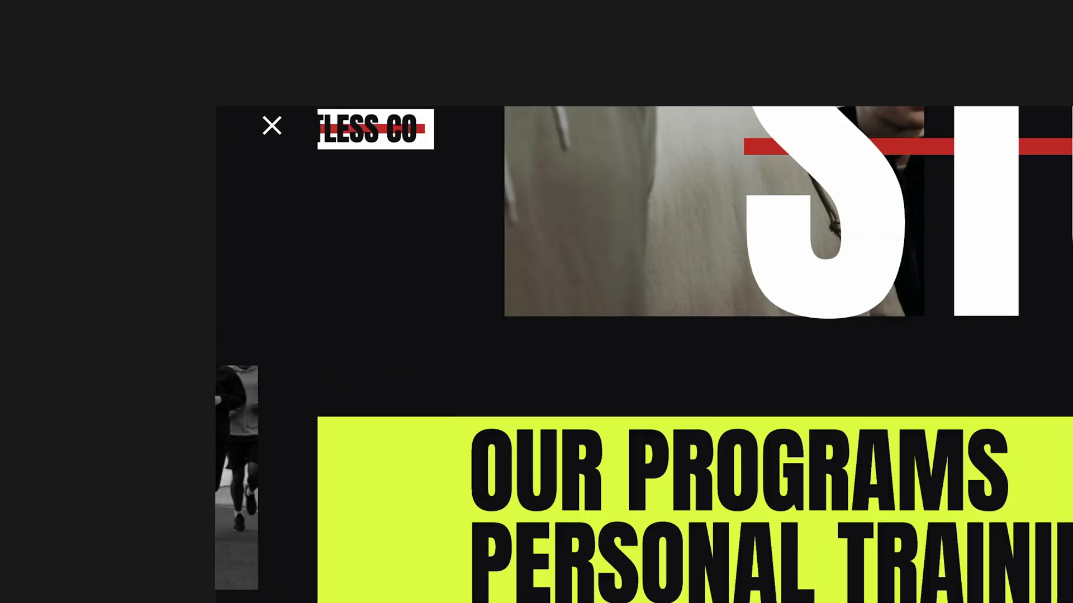
{"action": "scroll", "coordinate": [642, 352], "scroll_direction": "up", "scroll_amount": 10}
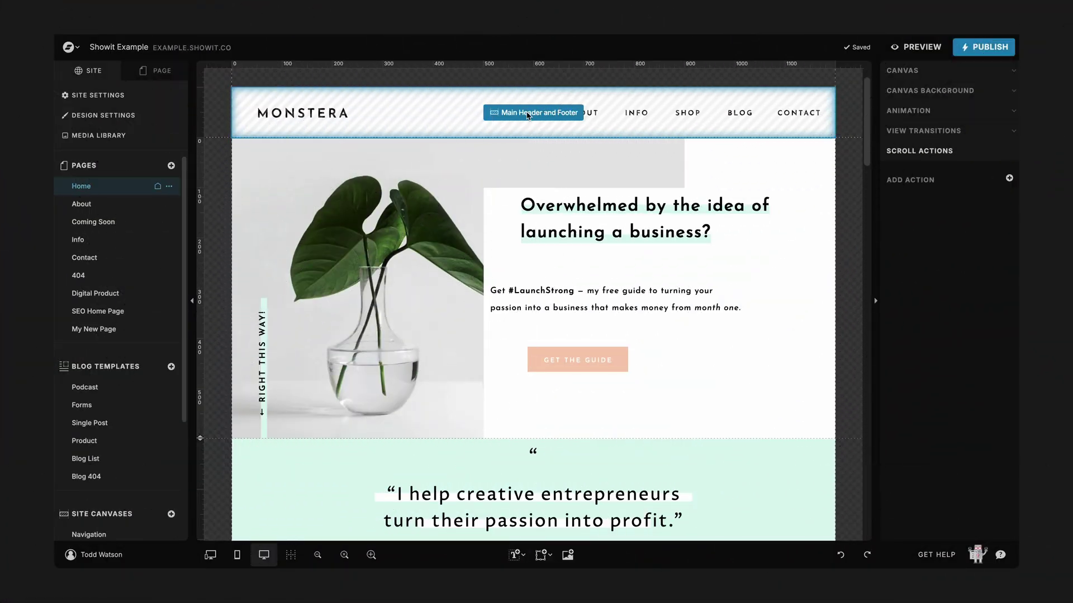
{"action": "left_click", "coordinate": [527, 114]}
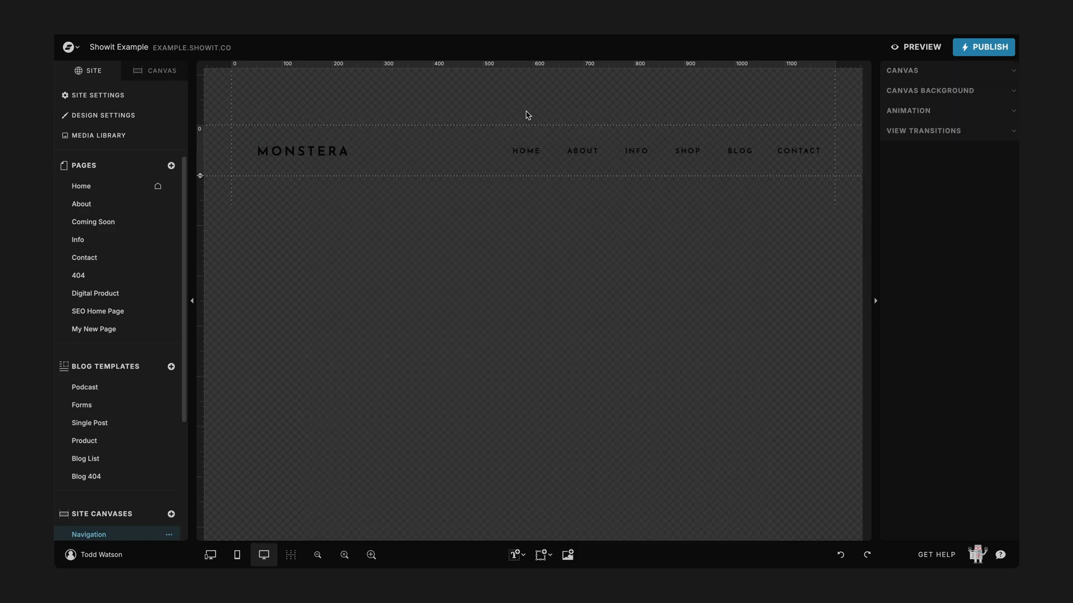
{"action": "left_click", "coordinate": [181, 74]}
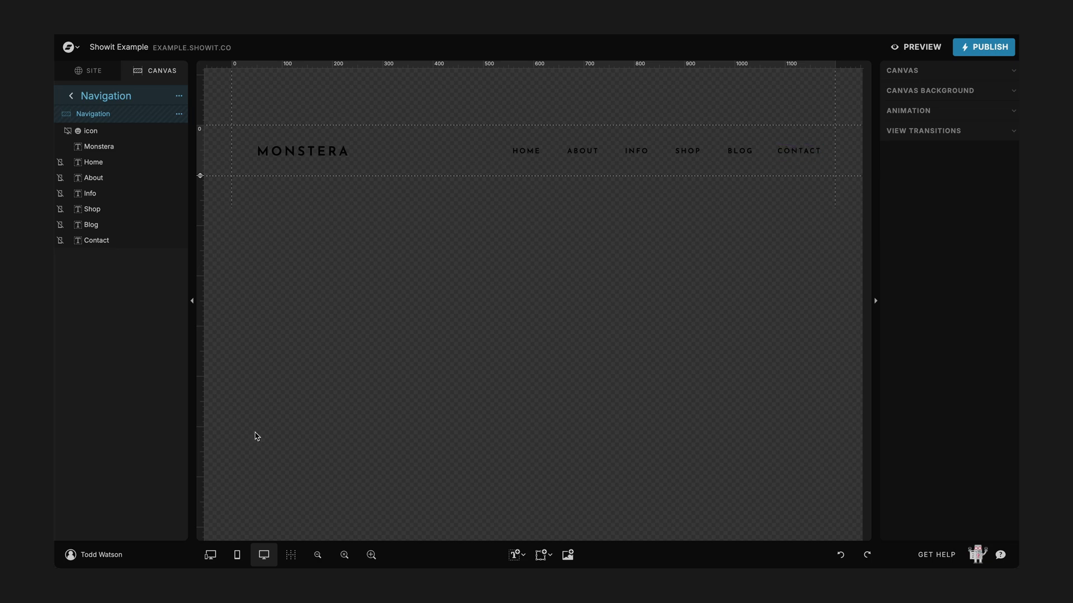
{"action": "left_click", "coordinate": [237, 555]}
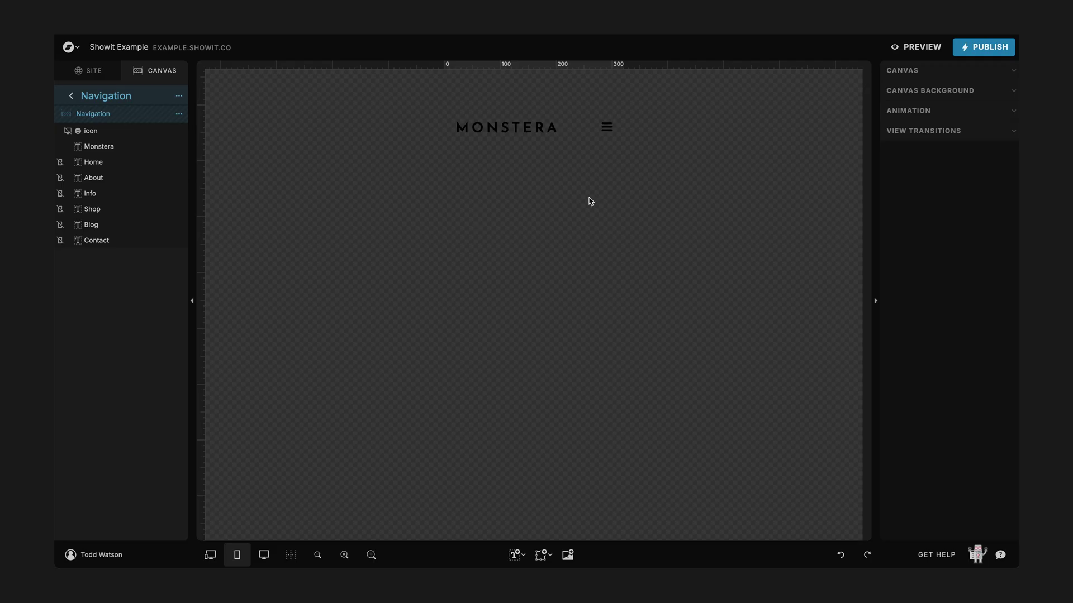
Add two canvas views, View 1 and View 2, to the Navigation canvas.
{"action": "left_click", "coordinate": [179, 96]}
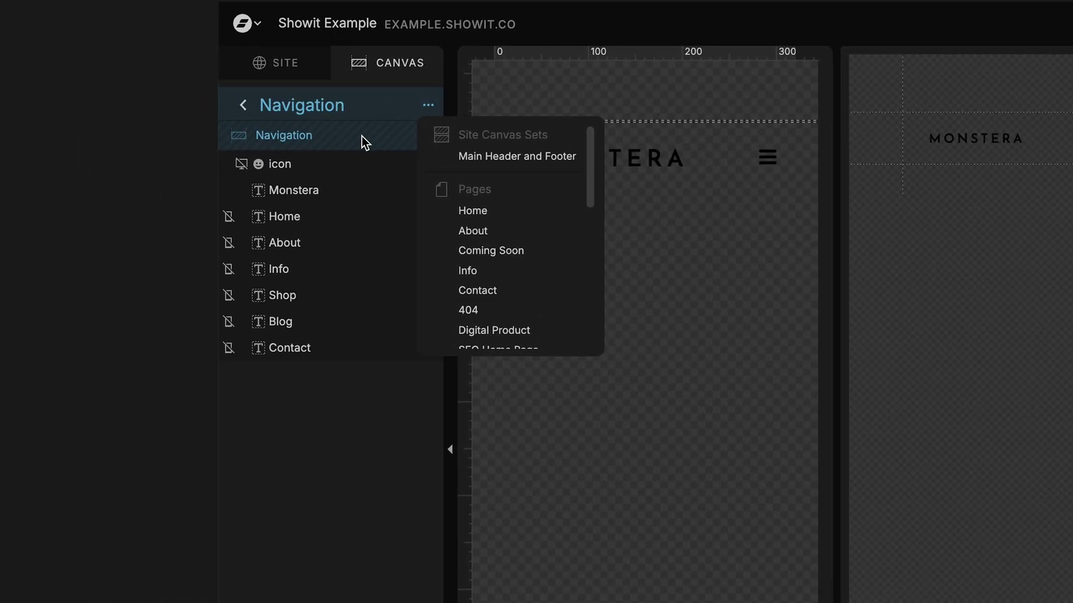
{"action": "left_click", "coordinate": [364, 142]}
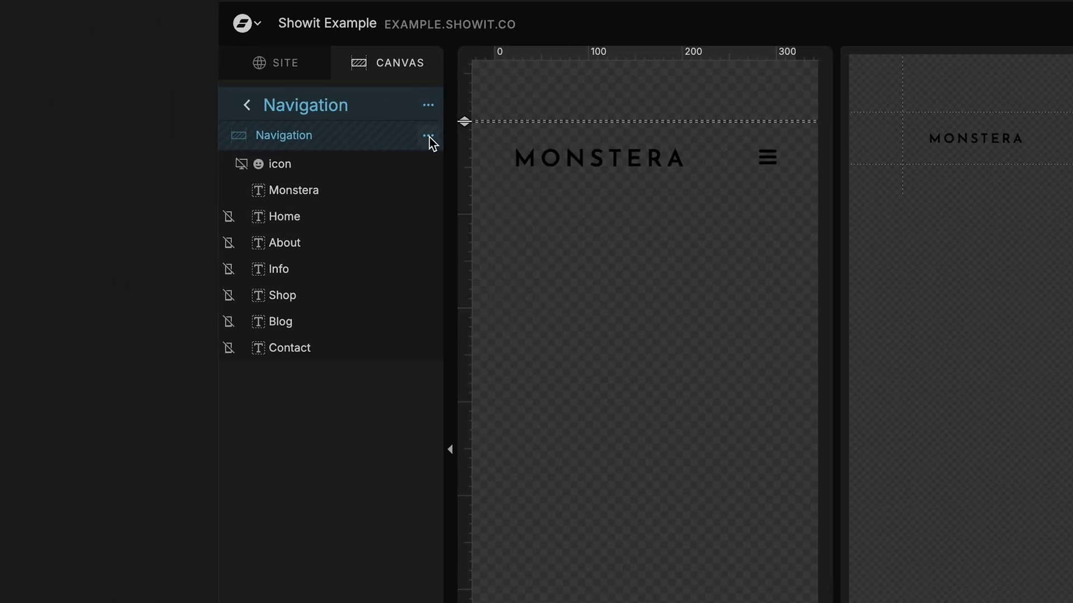
{"action": "left_click", "coordinate": [428, 135]}
{"action": "left_click", "coordinate": [451, 183]}
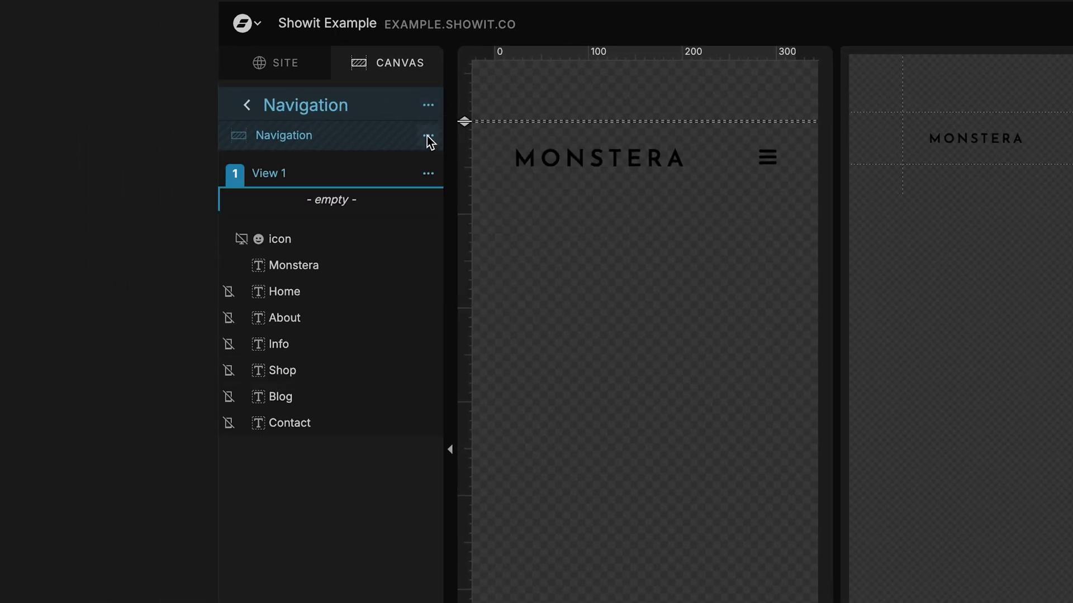
{"action": "left_click", "coordinate": [428, 135]}
{"action": "left_click", "coordinate": [447, 186]}
Move the hamburger icon through Contact layers back out of View 1 to canvas level.
{"action": "left_click", "coordinate": [287, 270]}
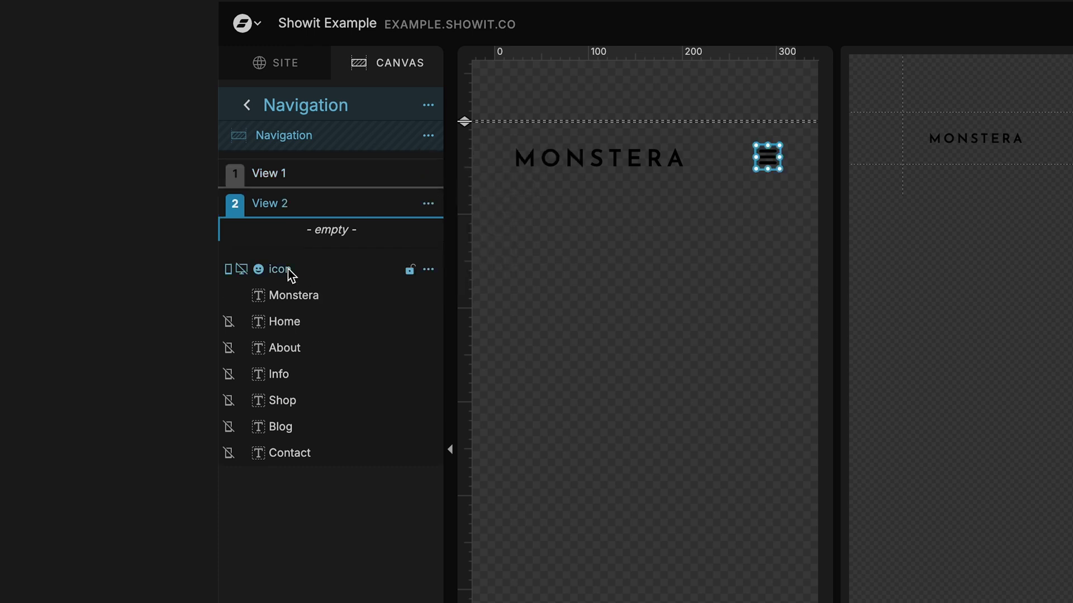
{"action": "left_click", "coordinate": [292, 449], "text": "shift"}
{"action": "left_click_drag", "start_coordinate": [299, 281], "coordinate": [296, 170]}
{"action": "left_click", "coordinate": [297, 174]}
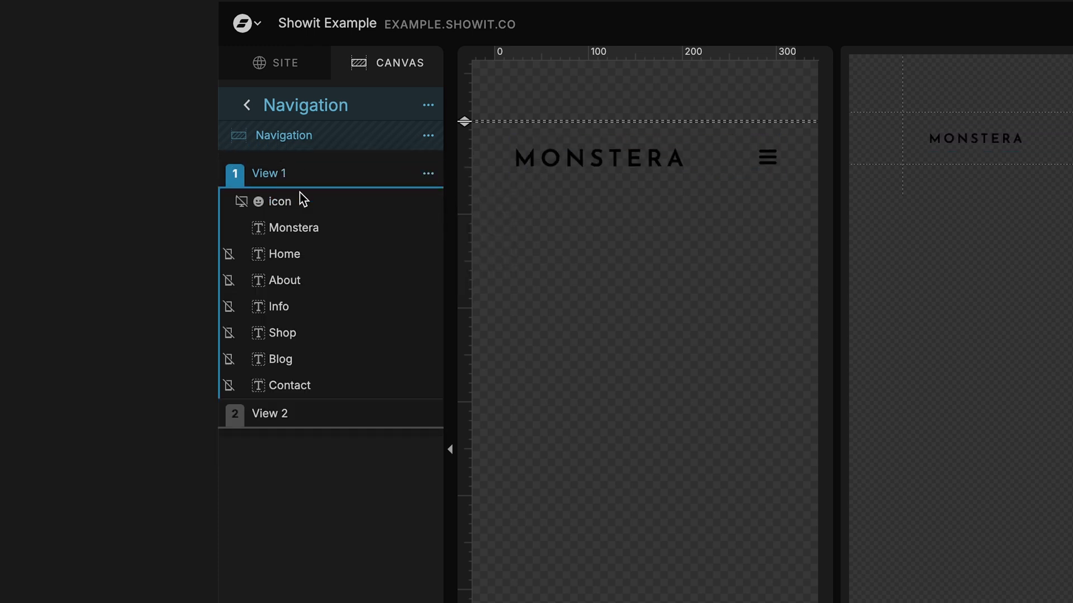
{"action": "left_click", "coordinate": [299, 196]}
{"action": "left_click", "coordinate": [286, 387], "text": "shift"}
{"action": "left_click_drag", "start_coordinate": [287, 220], "coordinate": [286, 162]}
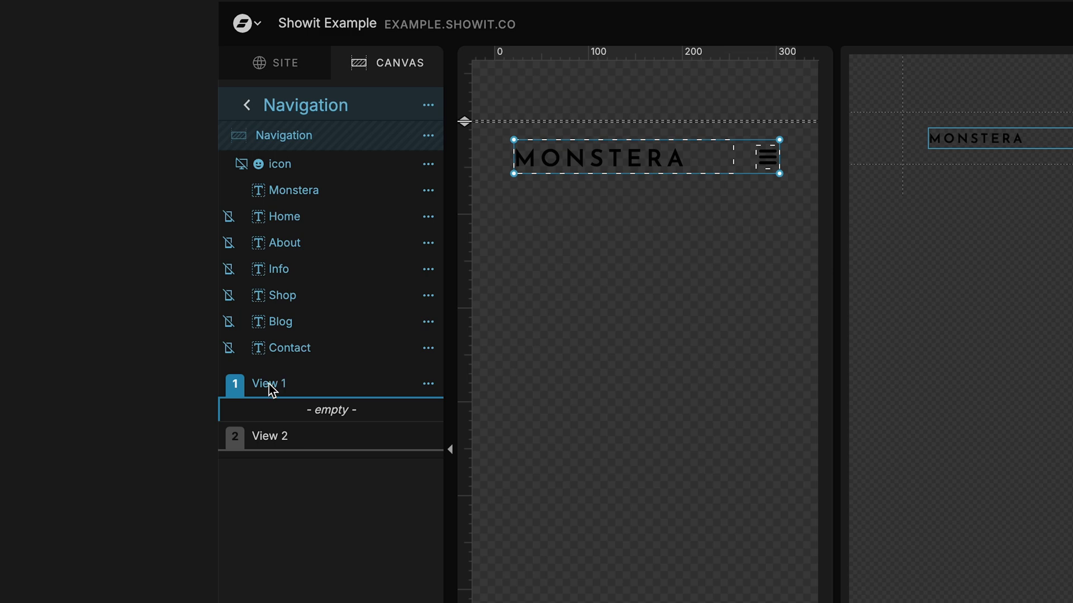
Confirm View 1 is empty and select View 2 for new content.
{"action": "left_click", "coordinate": [242, 445]}
{"action": "left_click", "coordinate": [245, 387]}
{"action": "left_click", "coordinate": [239, 445]}
{"action": "left_click", "coordinate": [246, 388]}
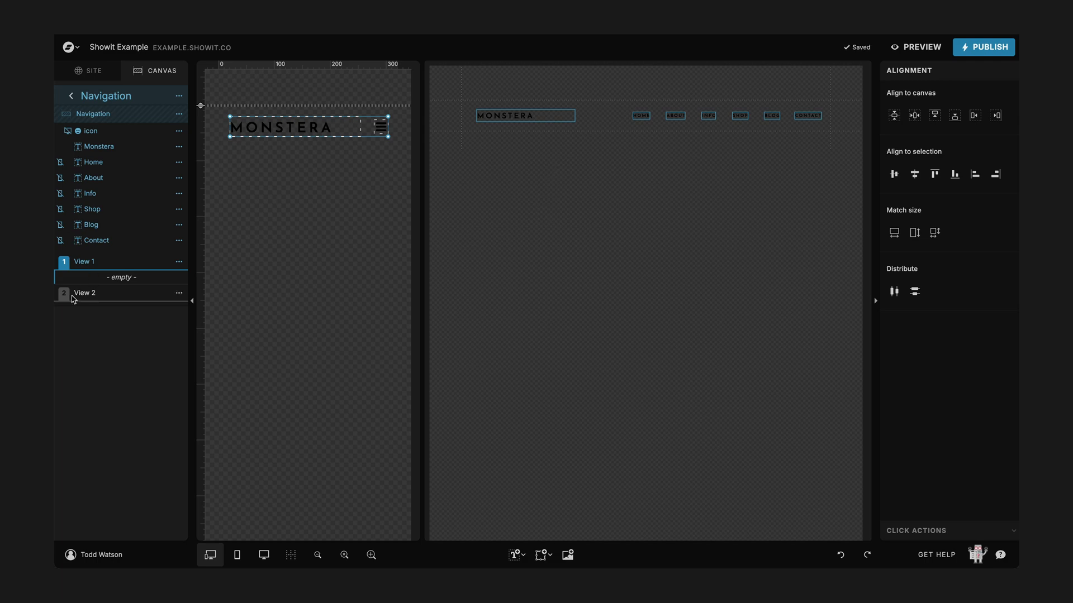
{"action": "left_click", "coordinate": [73, 295]}
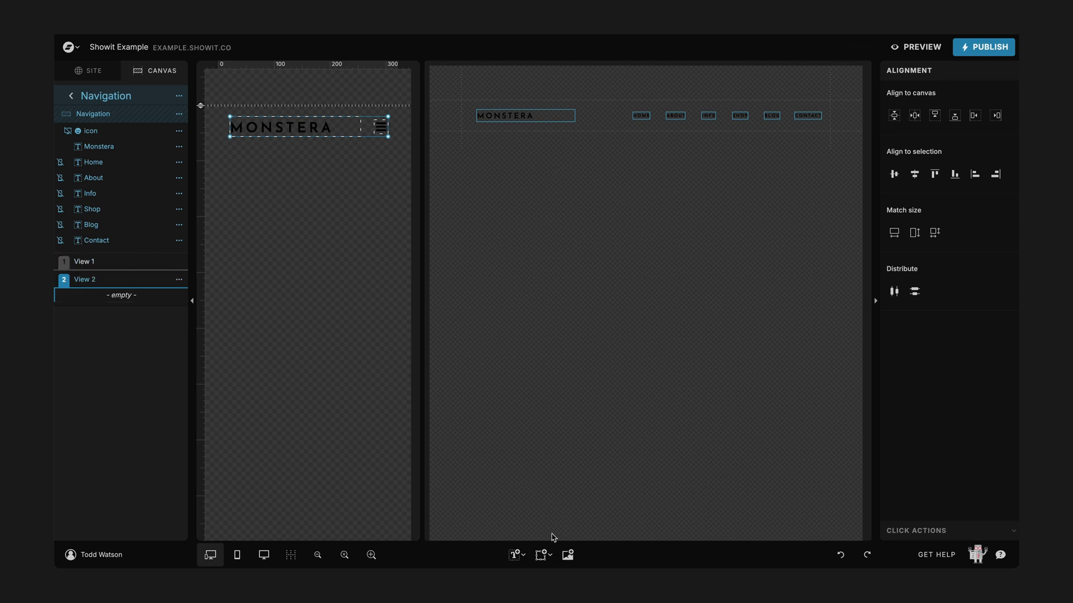
Add a rectangle to View 2 and make it white.
{"action": "left_click", "coordinate": [544, 556]}
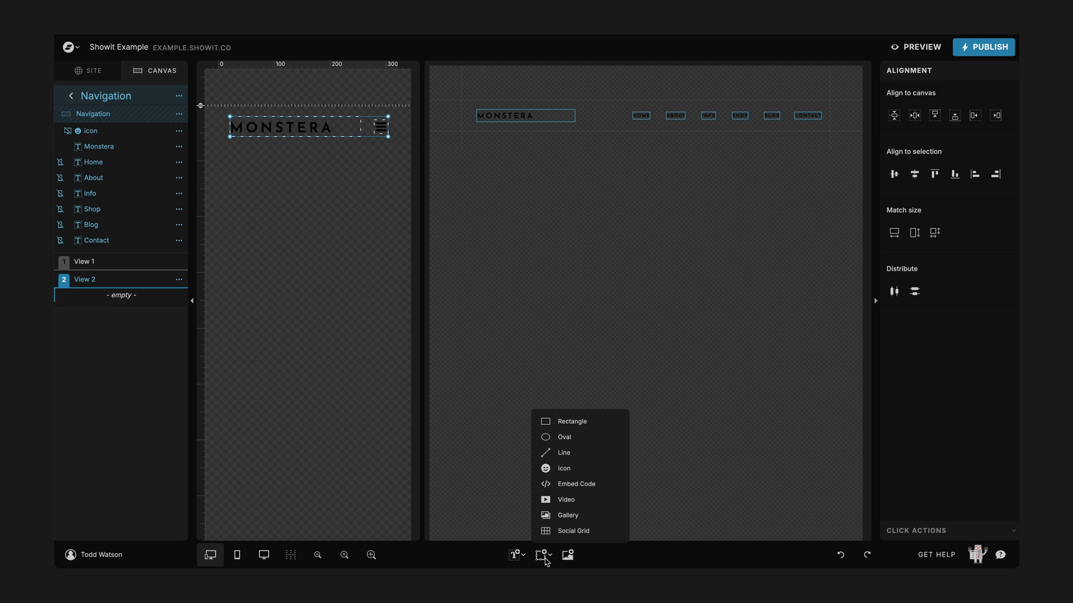
{"action": "left_click", "coordinate": [582, 424]}
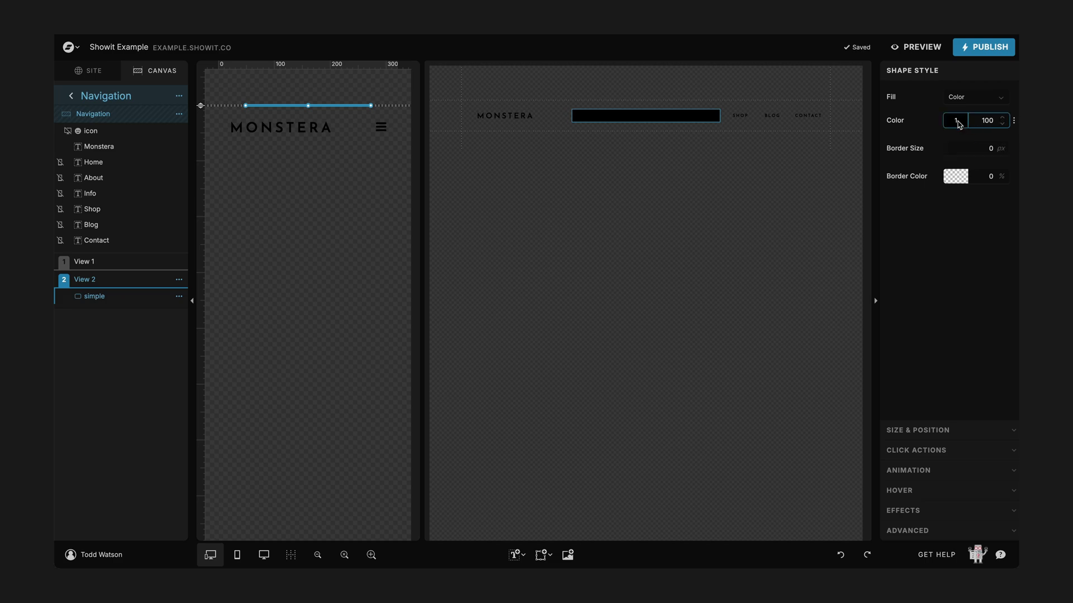
{"action": "left_click", "coordinate": [956, 120]}
{"action": "left_click", "coordinate": [857, 142]}
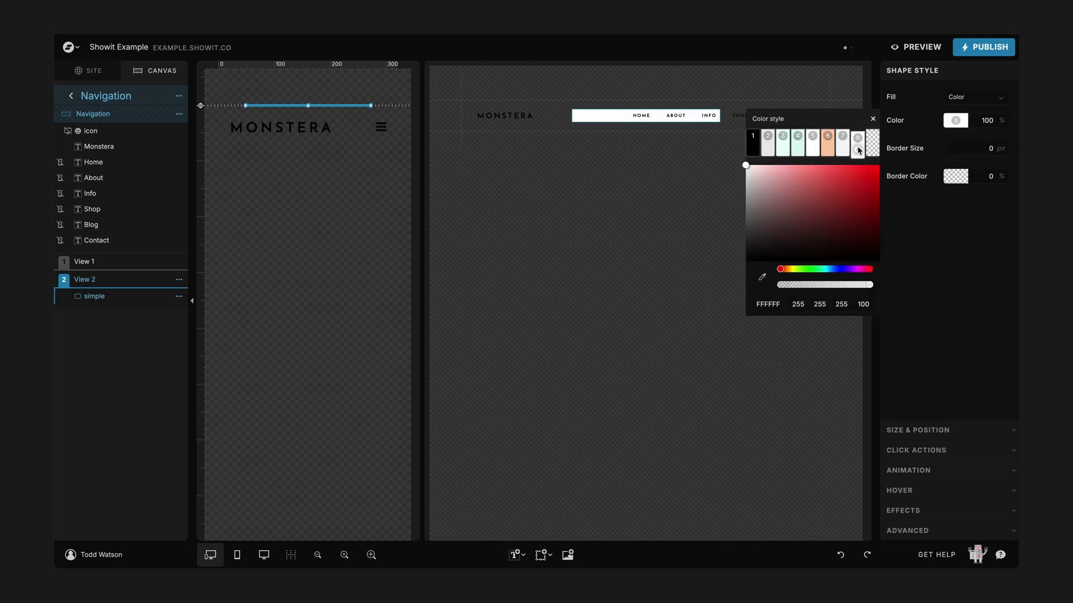
{"action": "left_click", "coordinate": [618, 119]}
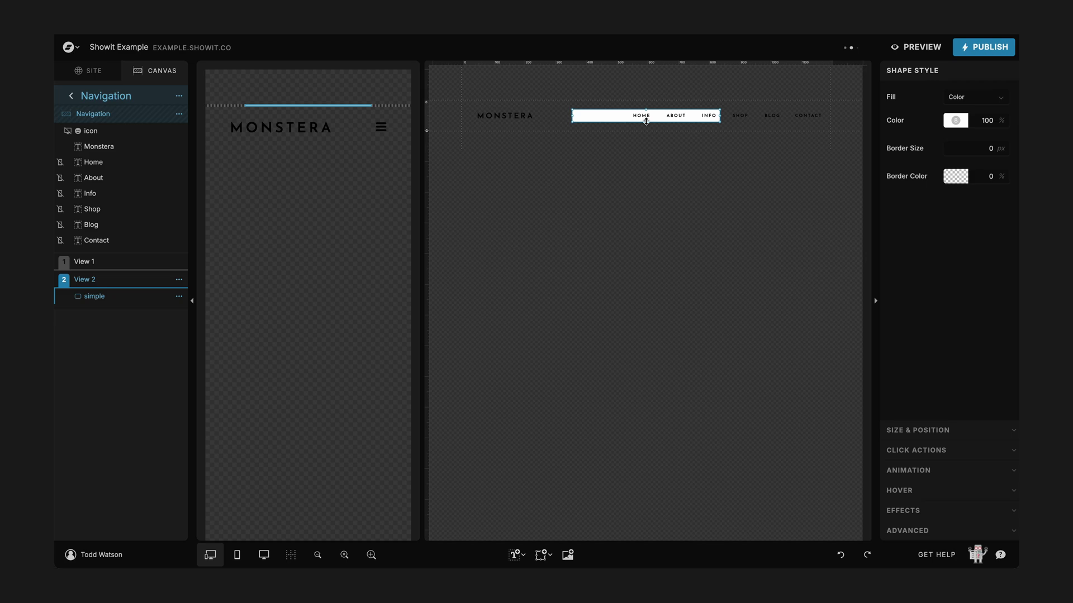
Stretch the white rectangle behind MONSTERA and all links past CONTACT.
{"action": "left_click_drag", "start_coordinate": [646, 121], "coordinate": [646, 128]}
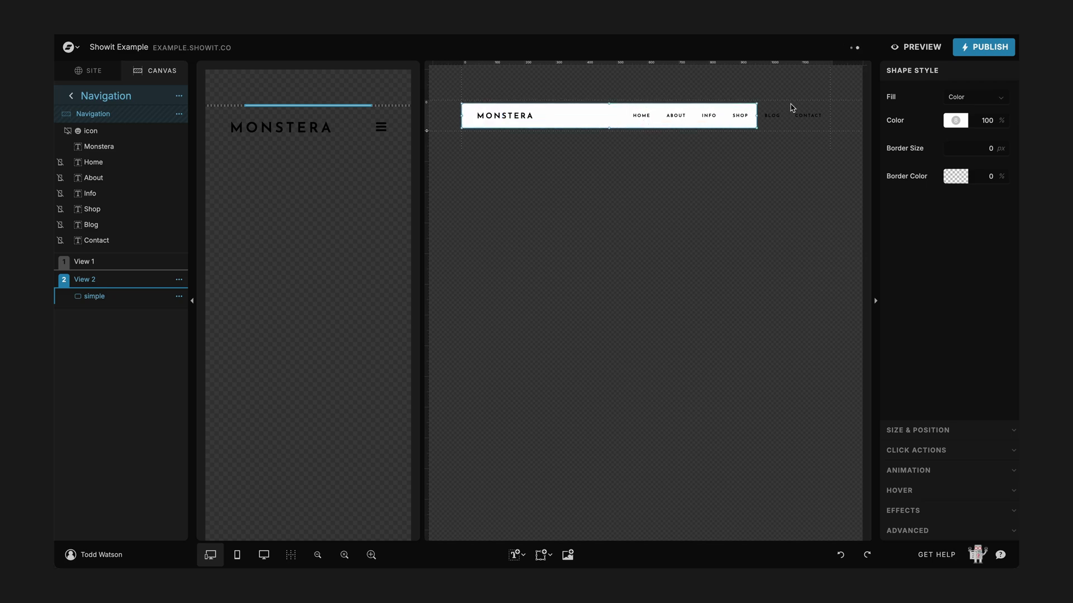
{"action": "left_click_drag", "start_coordinate": [757, 119], "coordinate": [829, 117]}
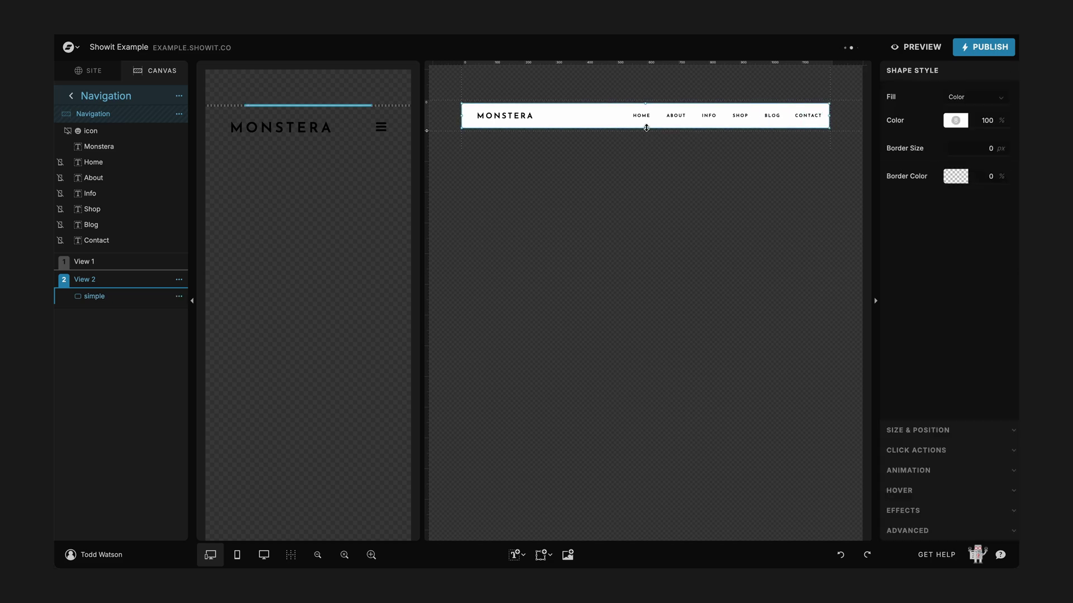
{"action": "left_click_drag", "start_coordinate": [646, 130], "coordinate": [646, 101]}
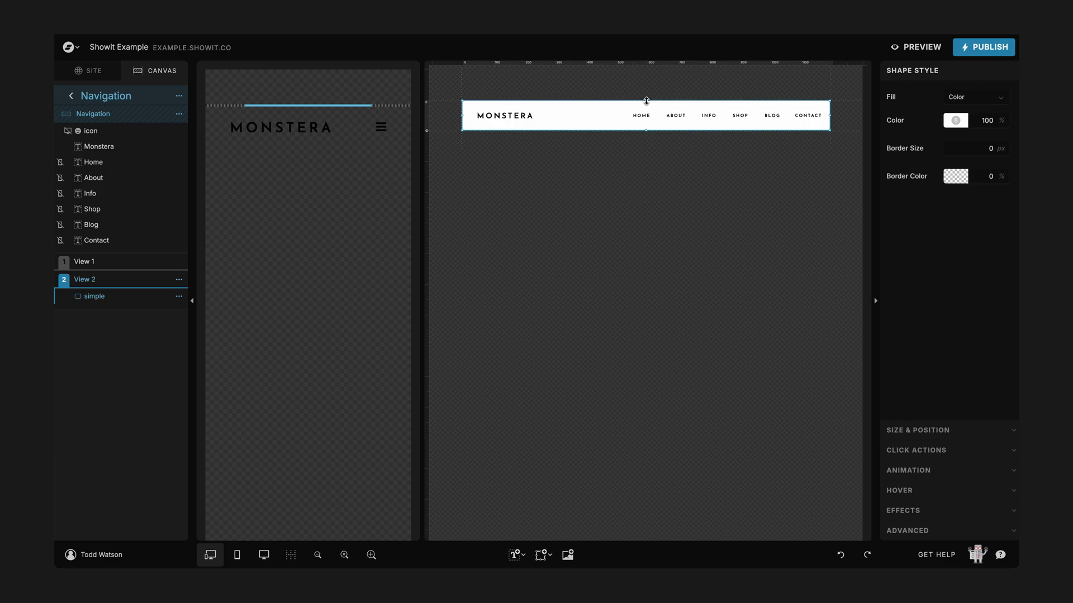
{"action": "left_click", "coordinate": [438, 118]}
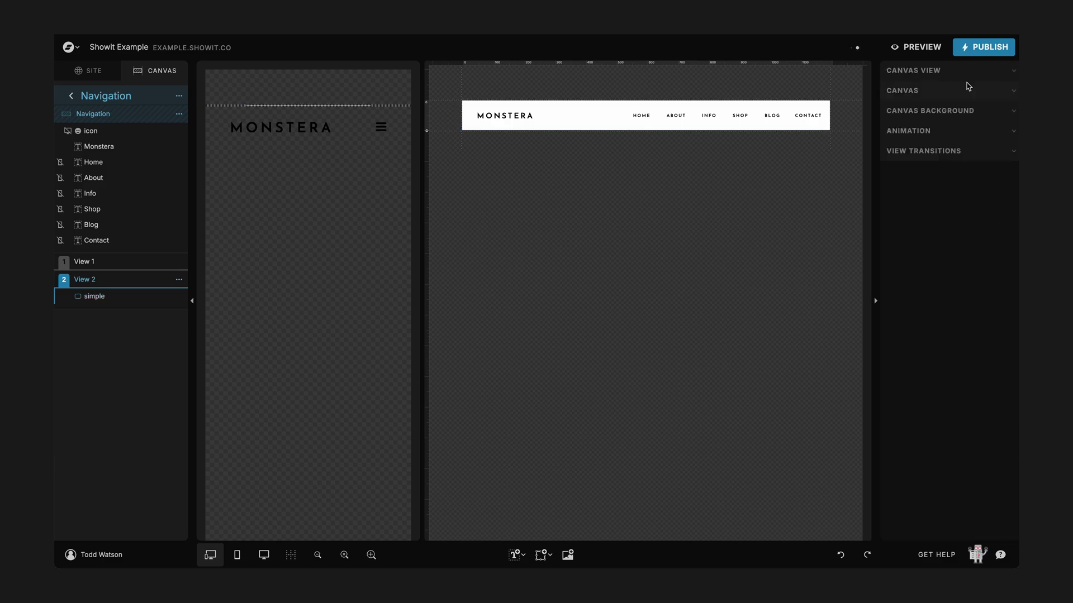
Set the Navigation canvas initial height to 100 px and select the white bar.
{"action": "left_click", "coordinate": [969, 89]}
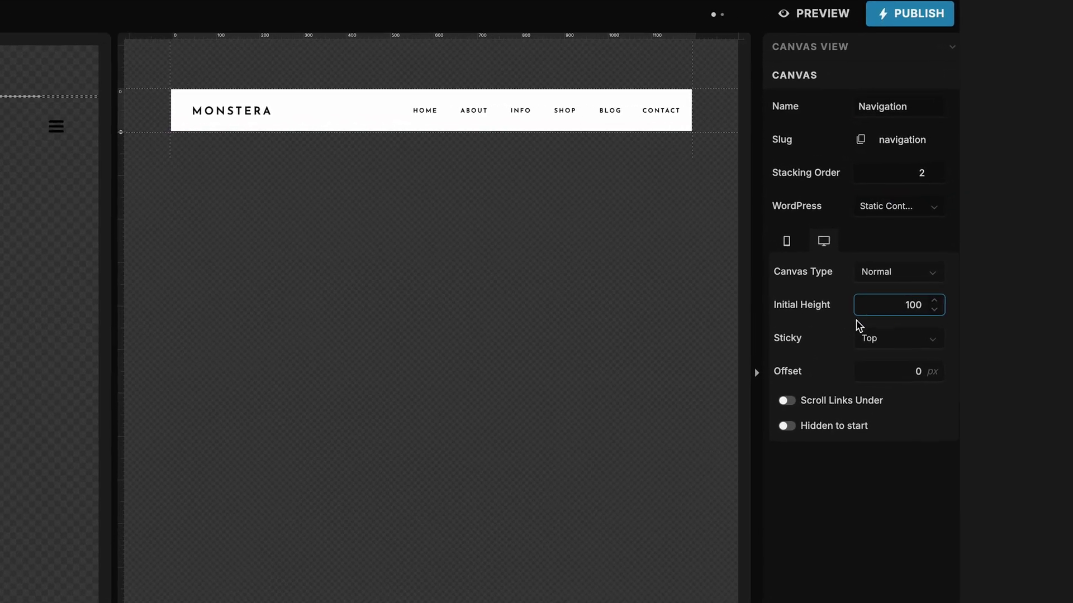
{"action": "left_click", "coordinate": [780, 275]}
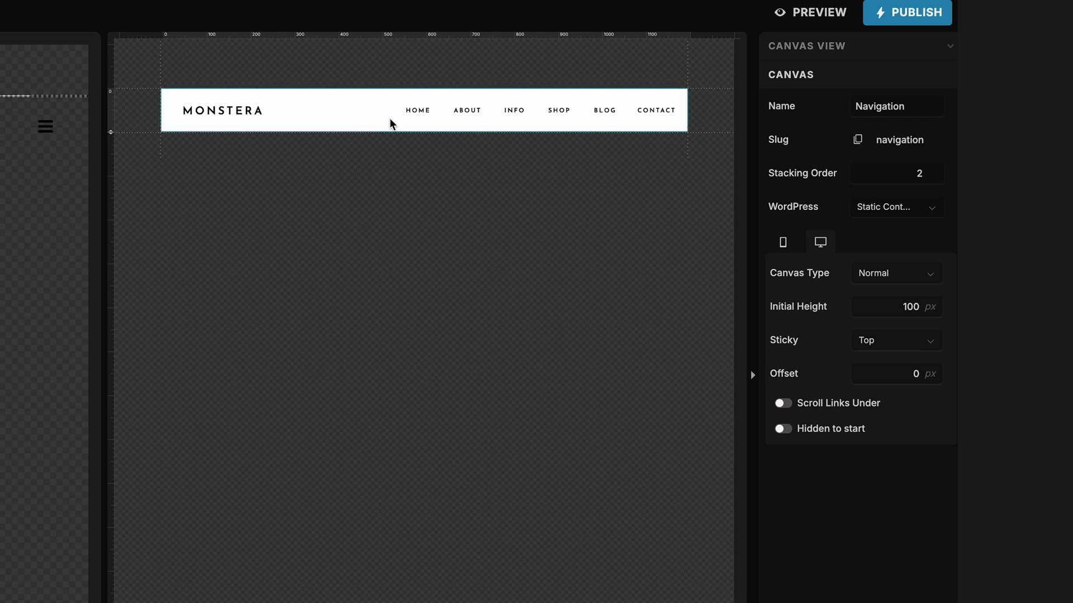
{"action": "left_click", "coordinate": [366, 126]}
{"action": "left_click", "coordinate": [788, 558]}
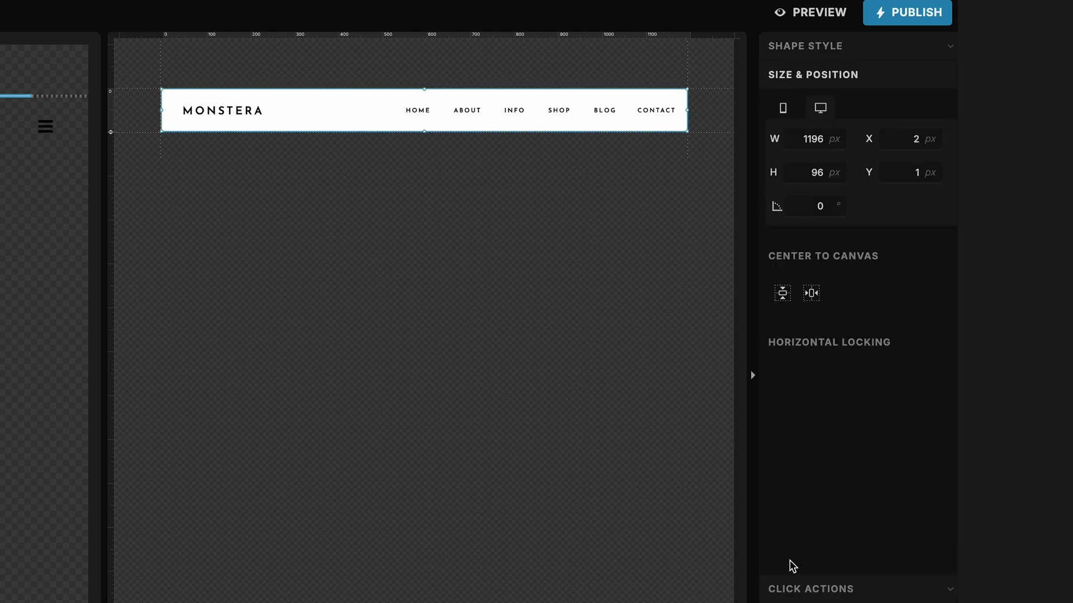
Size the white bar to 1200 × 100 px at X 0, Y 0.
{"action": "left_click", "coordinate": [808, 137]}
{"action": "type", "text": "1200"}
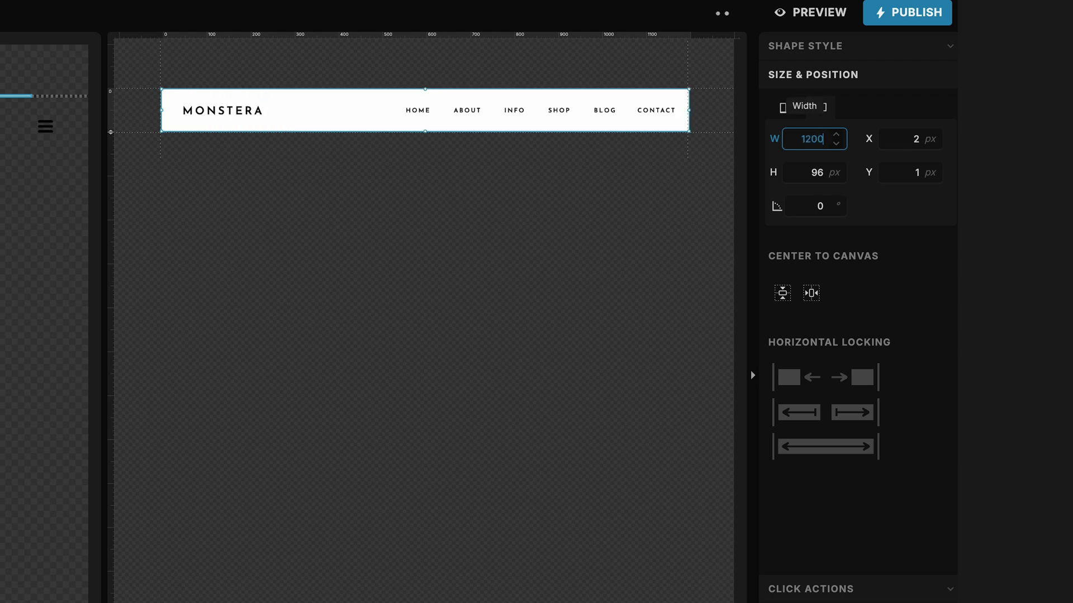
{"action": "key", "text": "Tab"}
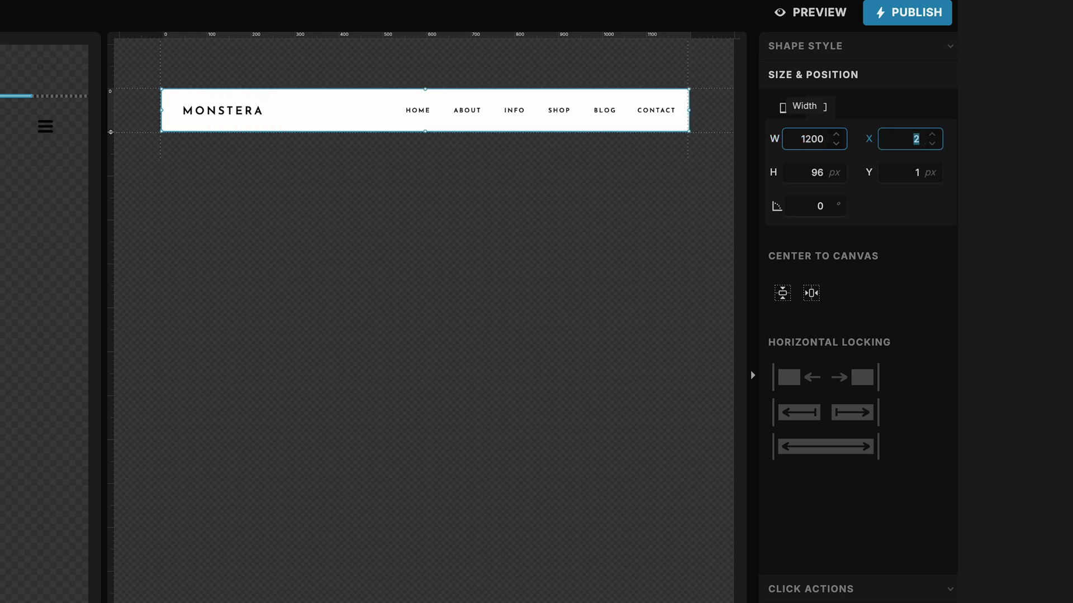
{"action": "type", "text": "0"}
{"action": "key", "text": "Tab"}
{"action": "type", "text": "100"}
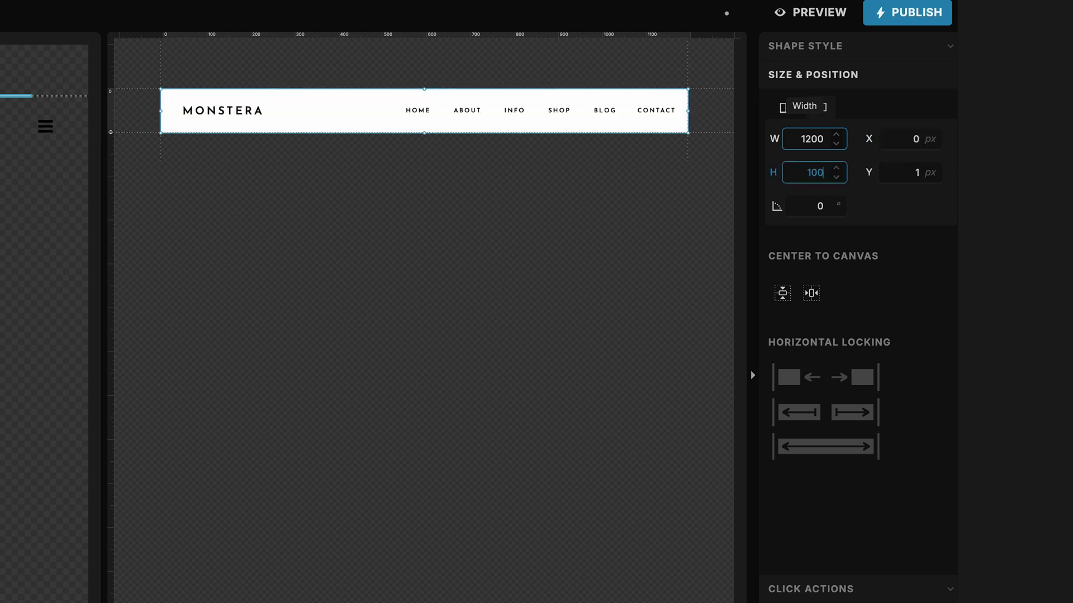
{"action": "key", "text": "Tab"}
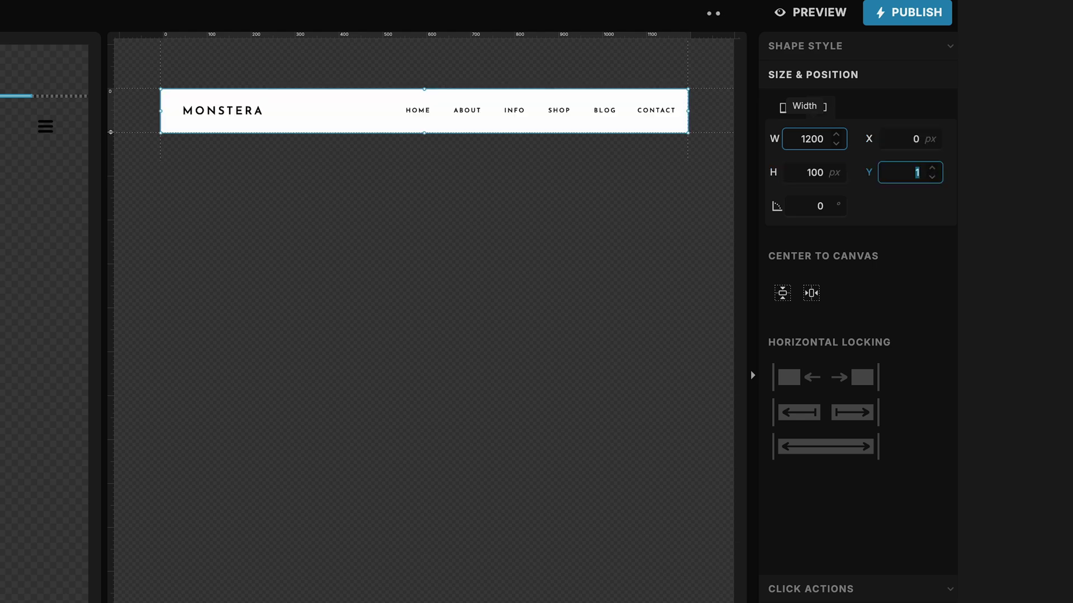
{"action": "type", "text": "0"}
{"action": "key", "text": "Tab"}
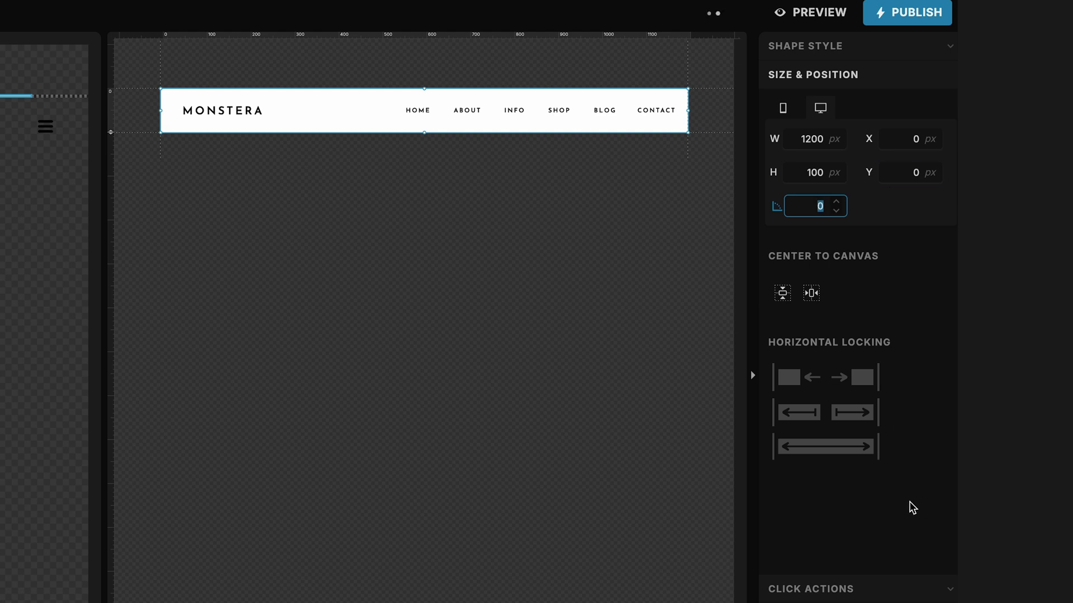
{"action": "left_click", "coordinate": [826, 457]}
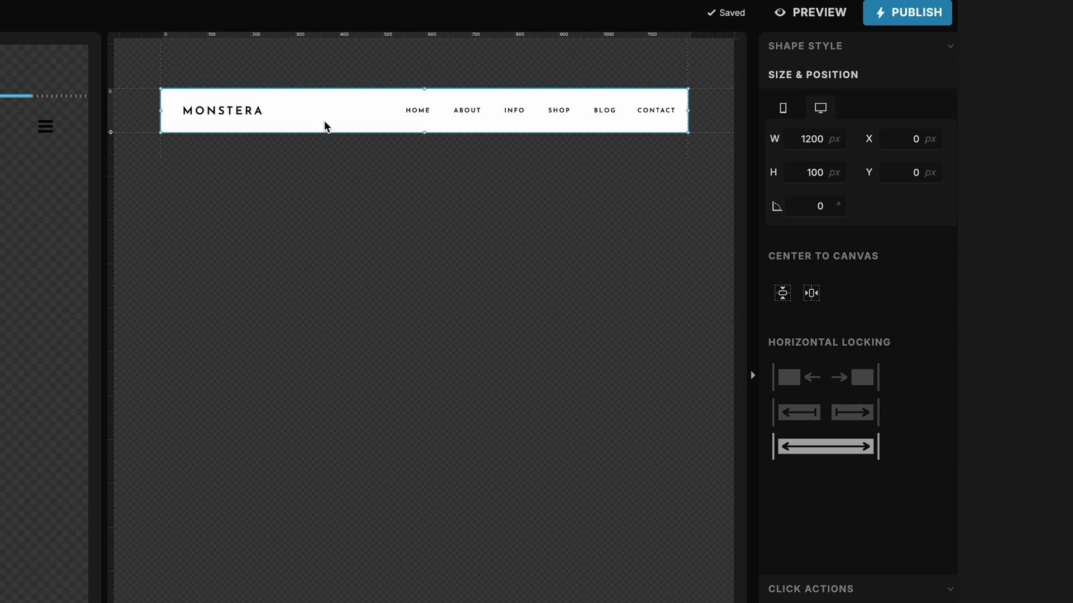
{"action": "left_click", "coordinate": [844, 454]}
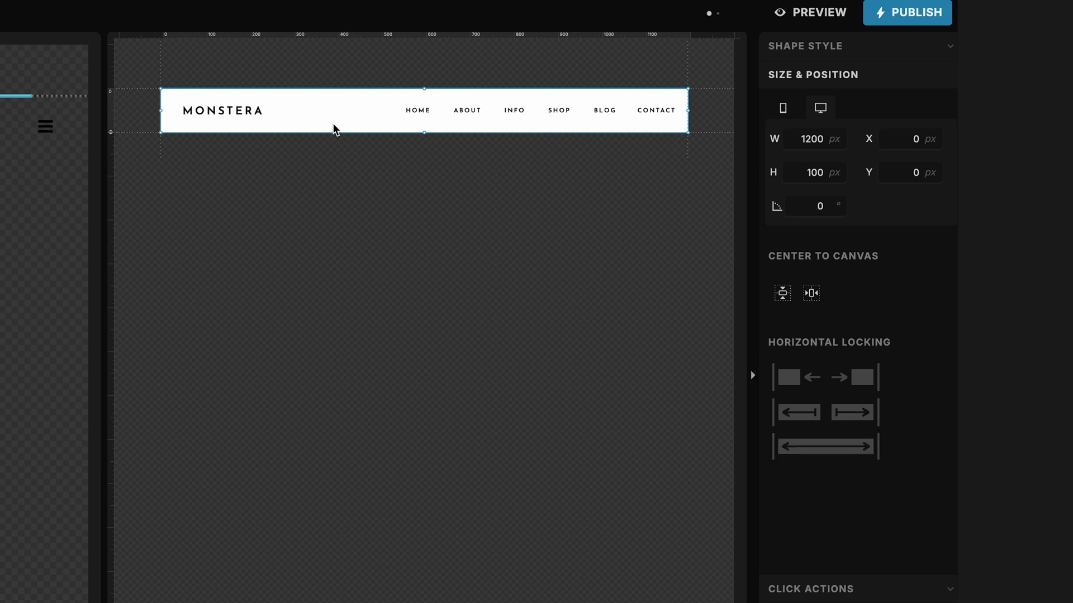
{"action": "left_click", "coordinate": [829, 452]}
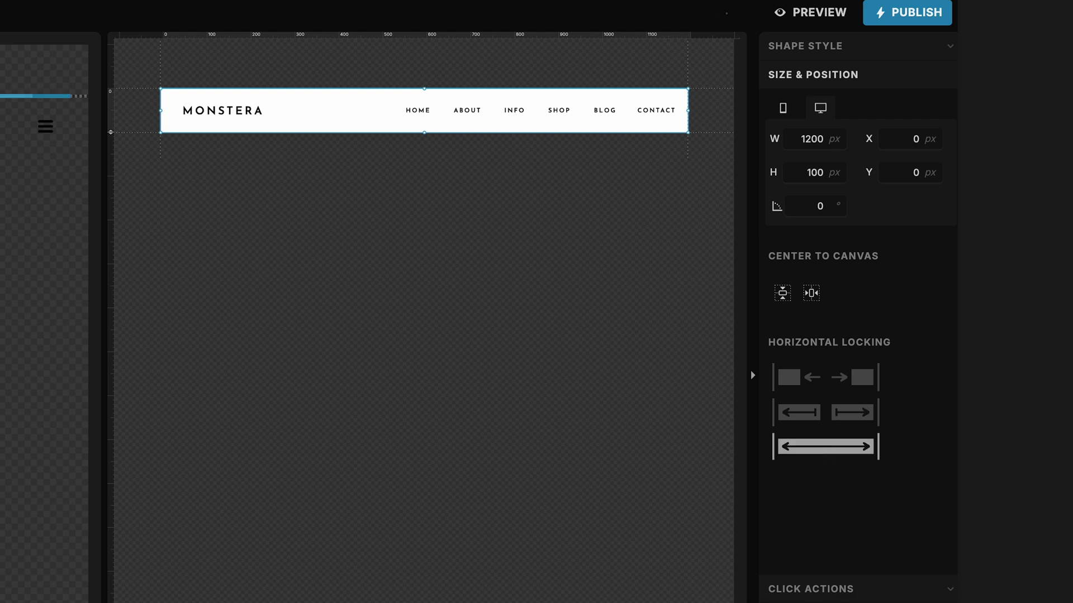
{"action": "left_click", "coordinate": [17, 96]}
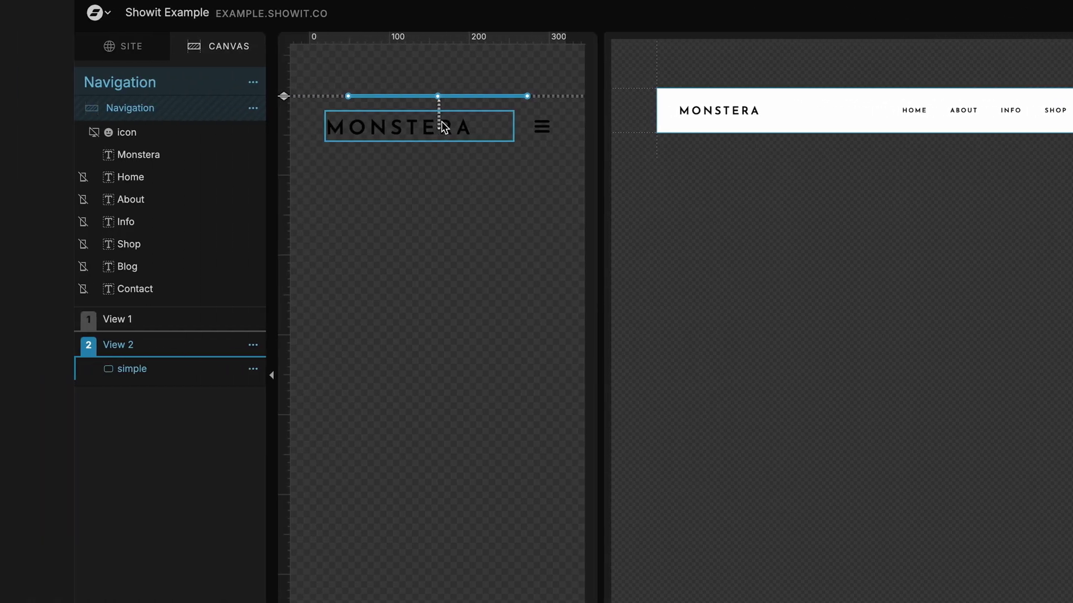
Stretch View 2's mobile line into a full-width white bar behind MONSTERA and the menu icon.
{"action": "left_click_drag", "start_coordinate": [438, 96], "coordinate": [440, 158]}
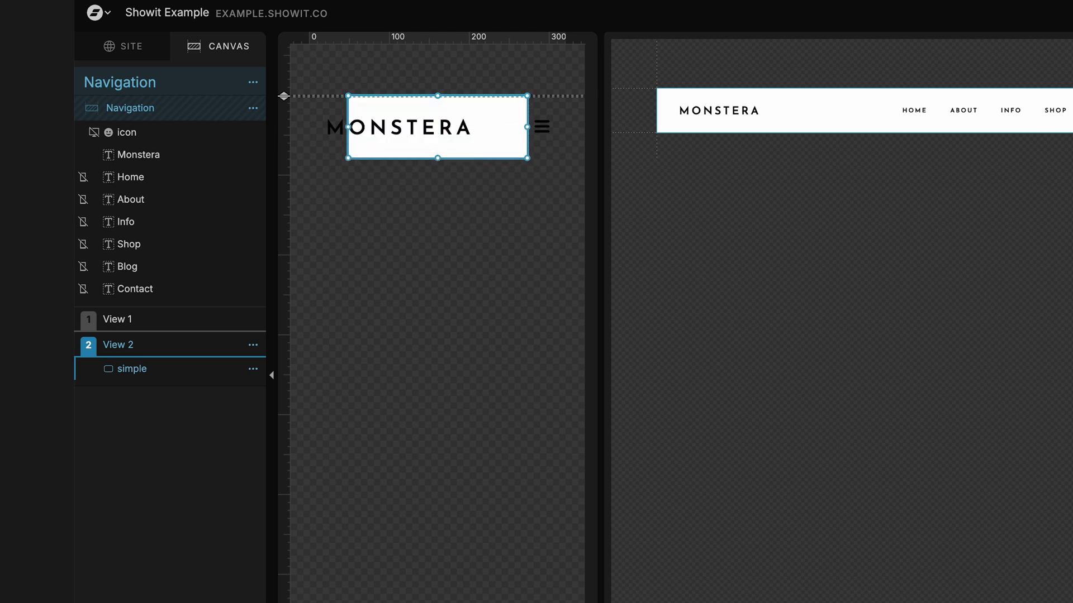
{"action": "left_click_drag", "start_coordinate": [527, 126], "coordinate": [585, 127]}
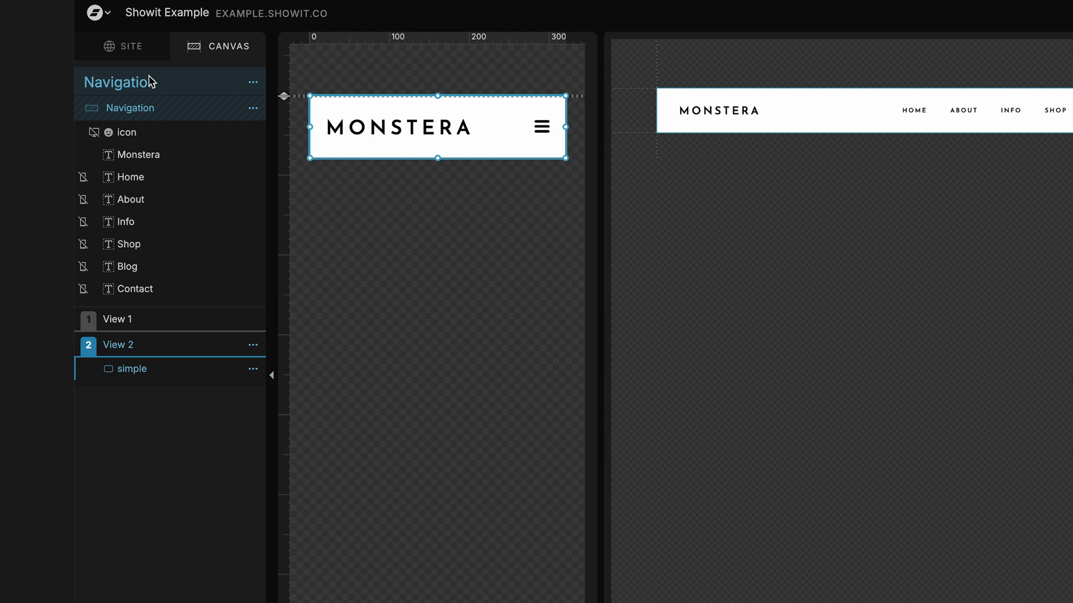
{"action": "left_click", "coordinate": [112, 321]}
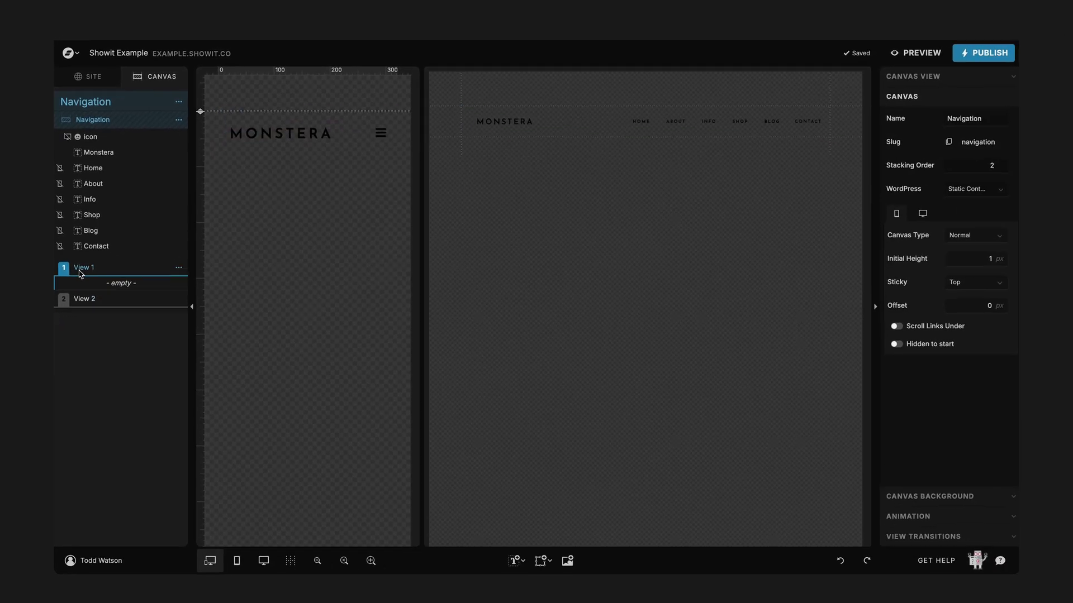
{"action": "left_click", "coordinate": [934, 59]}
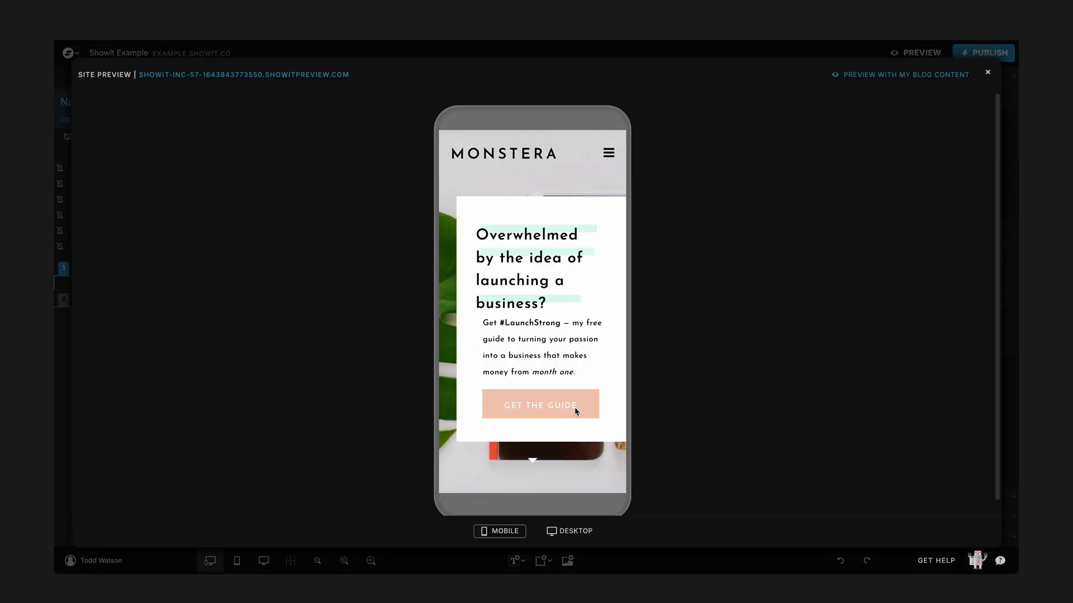
Preview the site in the desktop layout, scrolling down and back up.
{"action": "left_click", "coordinate": [571, 530]}
{"action": "scroll", "coordinate": [624, 332], "scroll_direction": "down", "scroll_amount": 3}
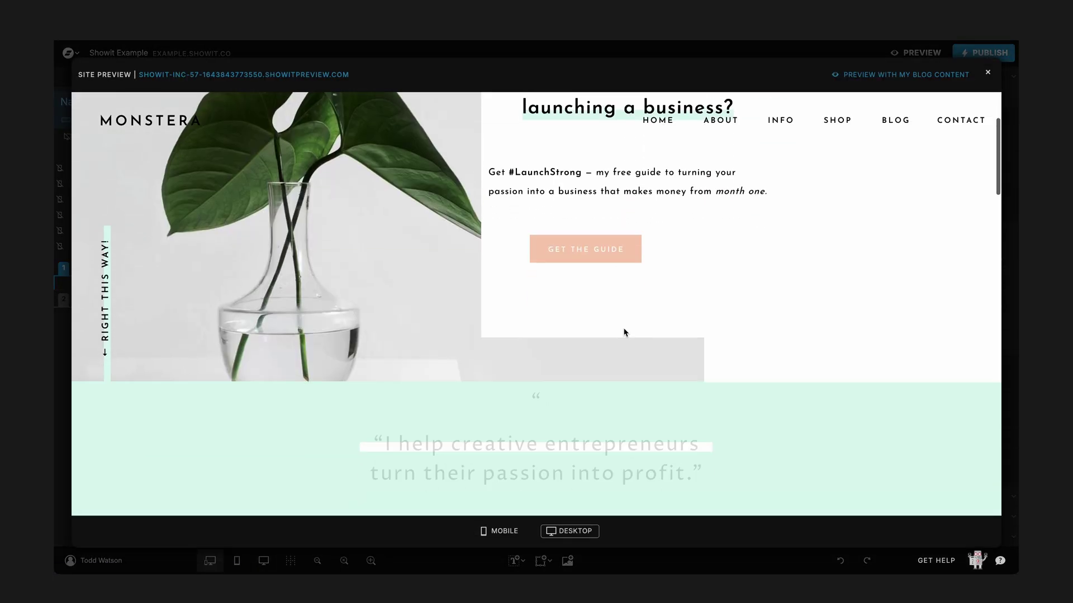
{"action": "scroll", "coordinate": [624, 332], "scroll_direction": "down", "scroll_amount": 5}
{"action": "scroll", "coordinate": [624, 330], "scroll_direction": "up", "scroll_amount": 15}
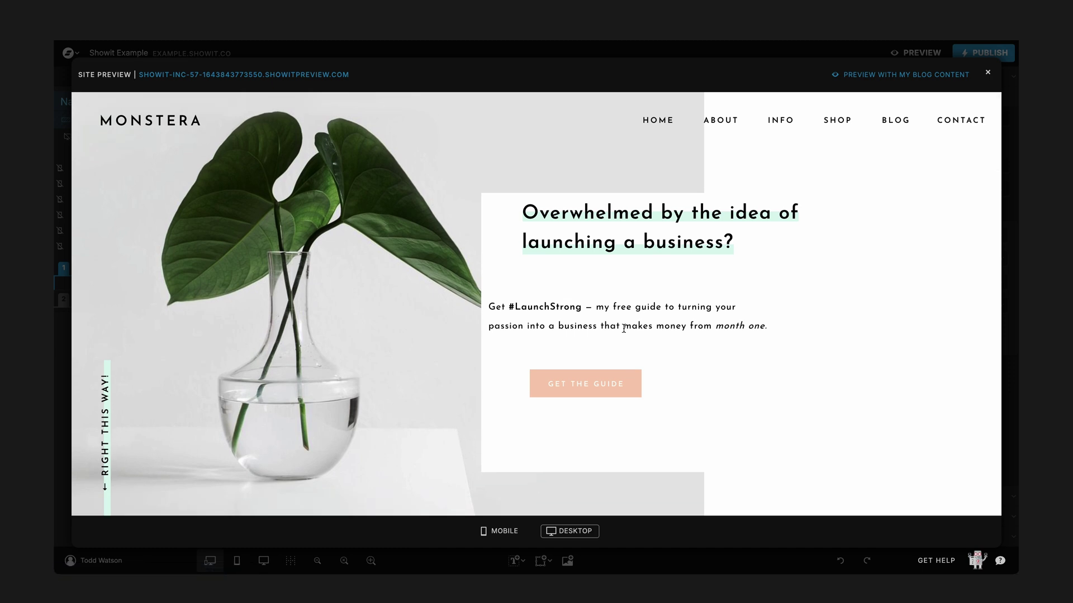
{"action": "scroll", "coordinate": [624, 329], "scroll_direction": "down", "scroll_amount": 5}
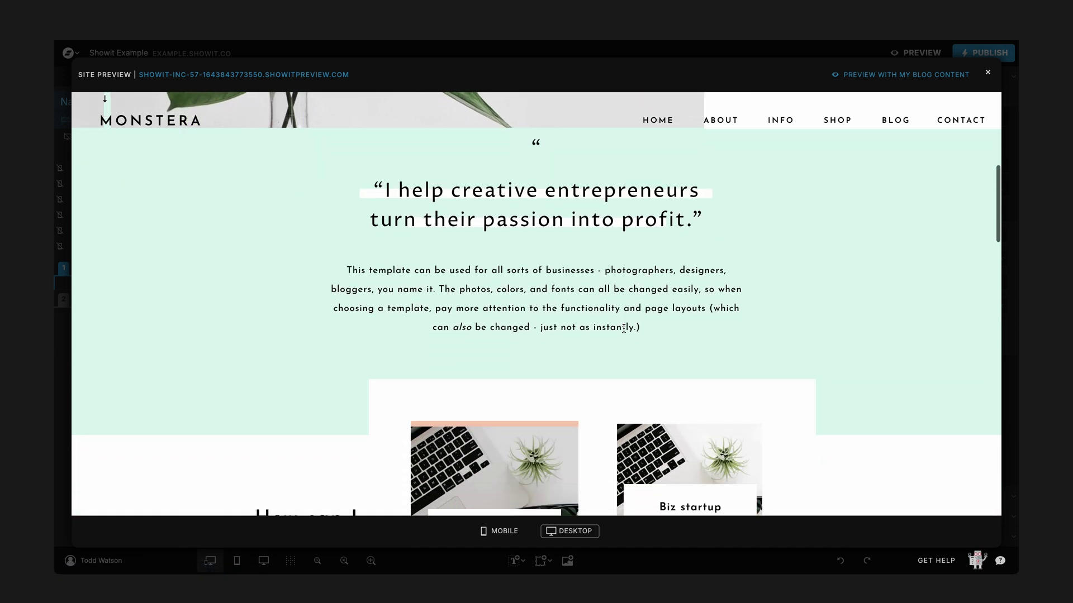
{"action": "scroll", "coordinate": [624, 328], "scroll_direction": "down", "scroll_amount": 3}
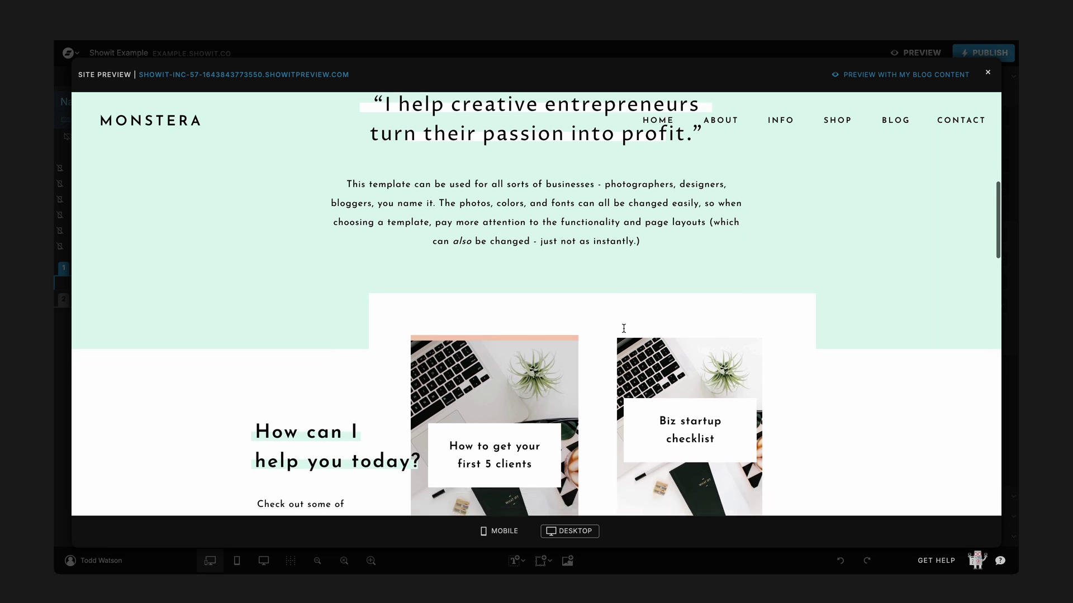
{"action": "scroll", "coordinate": [624, 328], "scroll_direction": "up", "scroll_amount": 2}
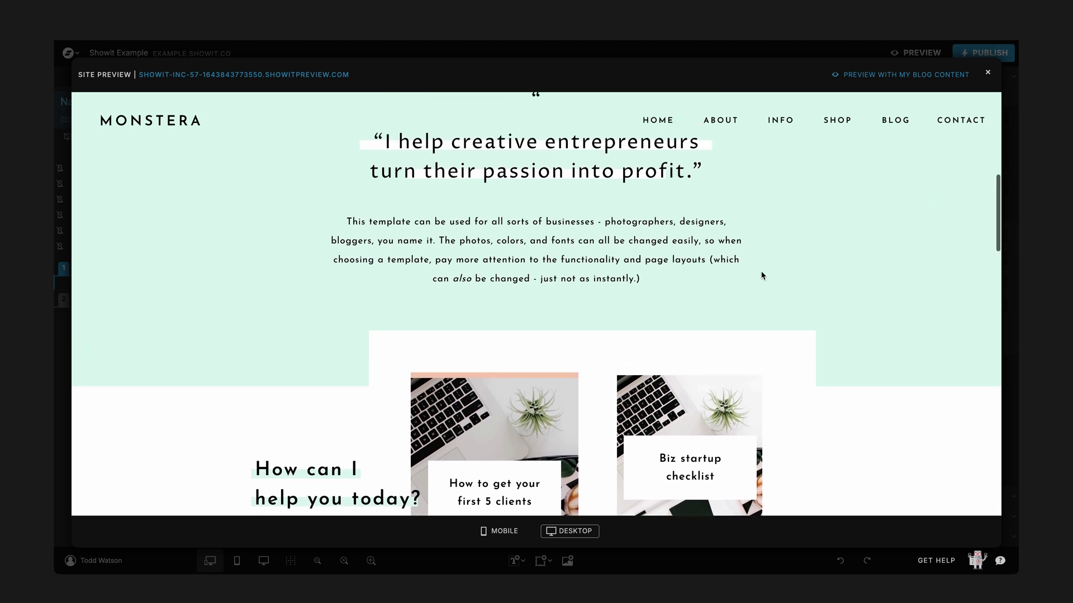
{"action": "scroll", "coordinate": [762, 276], "scroll_direction": "up", "scroll_amount": 1}
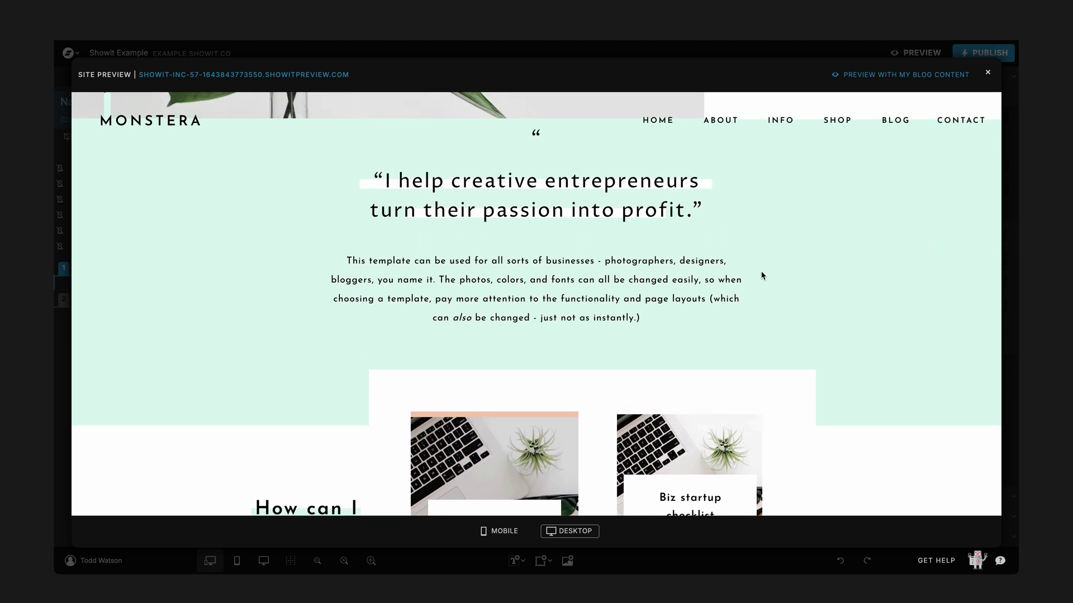
{"action": "scroll", "coordinate": [762, 275], "scroll_direction": "down", "scroll_amount": 3}
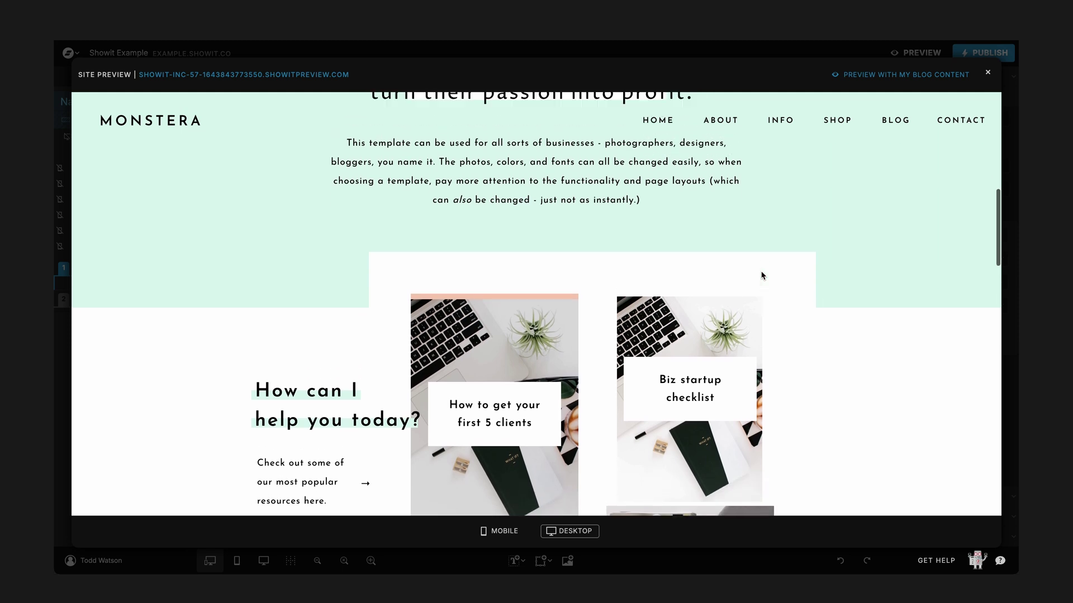
{"action": "scroll", "coordinate": [762, 275], "scroll_direction": "up", "scroll_amount": 2}
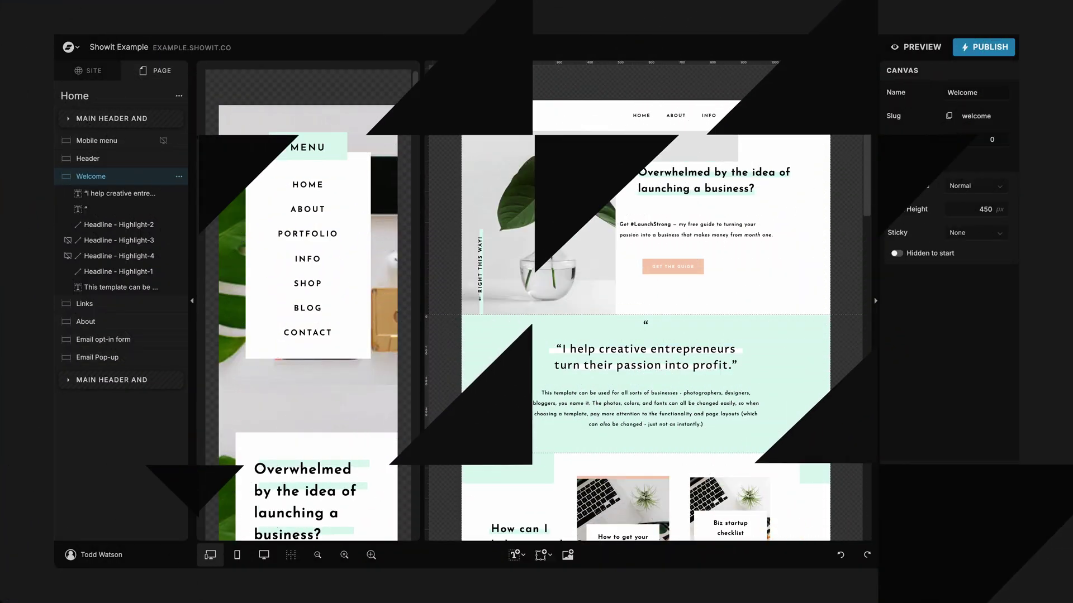
Select the Home page's Welcome canvas to bring up its canvas settings.
{"action": "scroll", "coordinate": [511, 162], "scroll_direction": "down", "scroll_amount": 5}
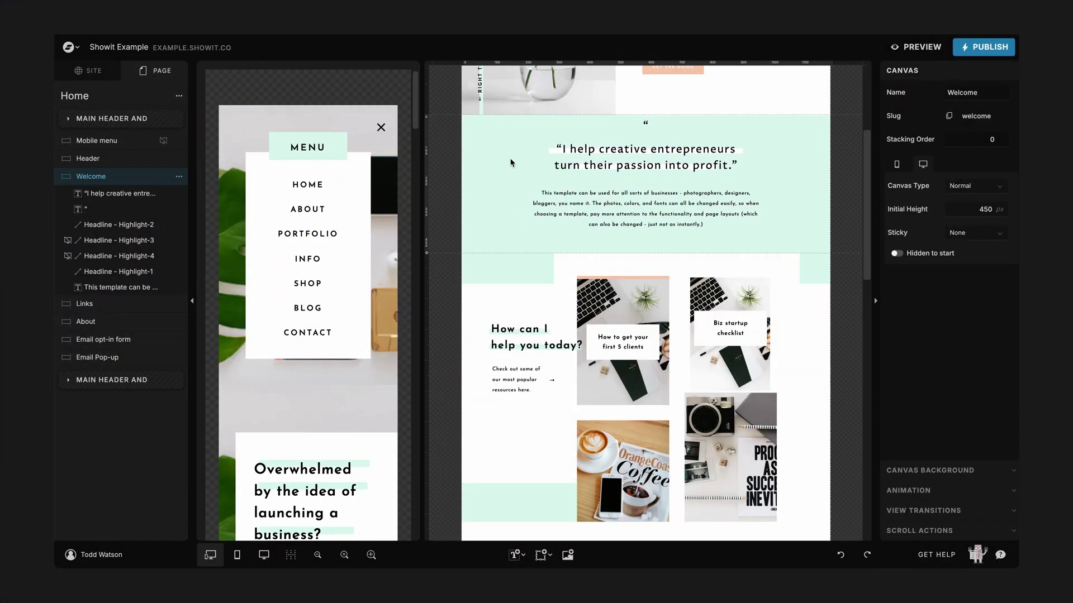
{"action": "scroll", "coordinate": [511, 162], "scroll_direction": "down", "scroll_amount": 1}
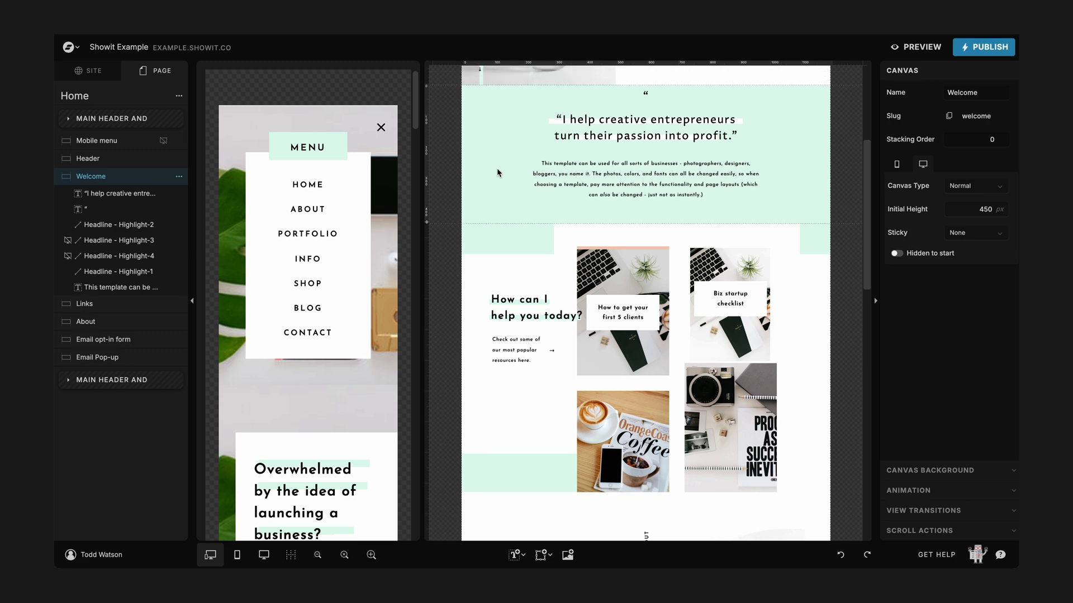
{"action": "scroll", "coordinate": [497, 167], "scroll_direction": "up", "scroll_amount": 2}
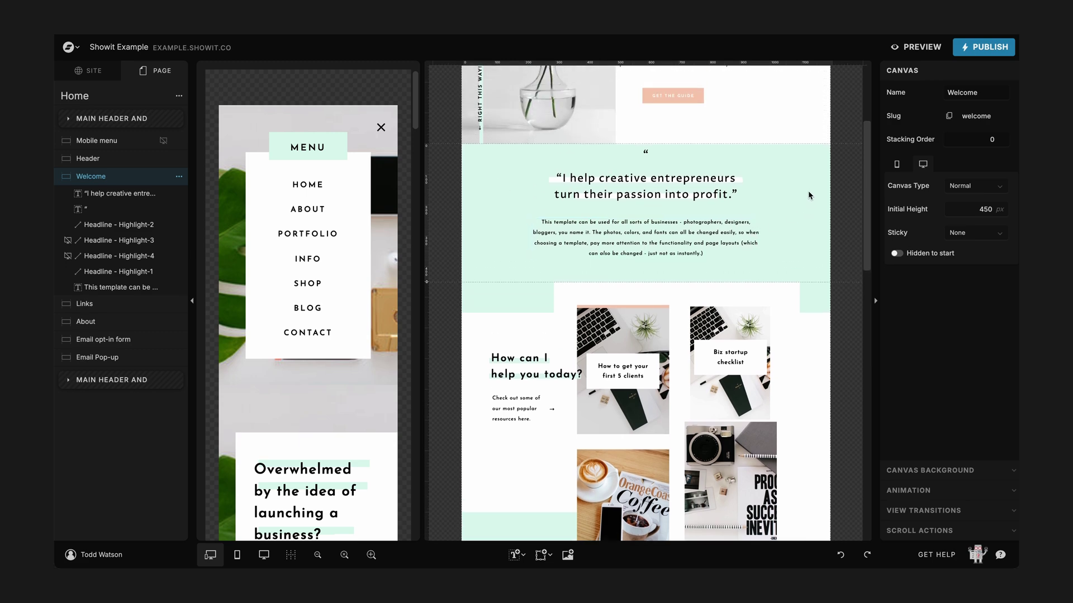
{"action": "left_click", "coordinate": [588, 235]}
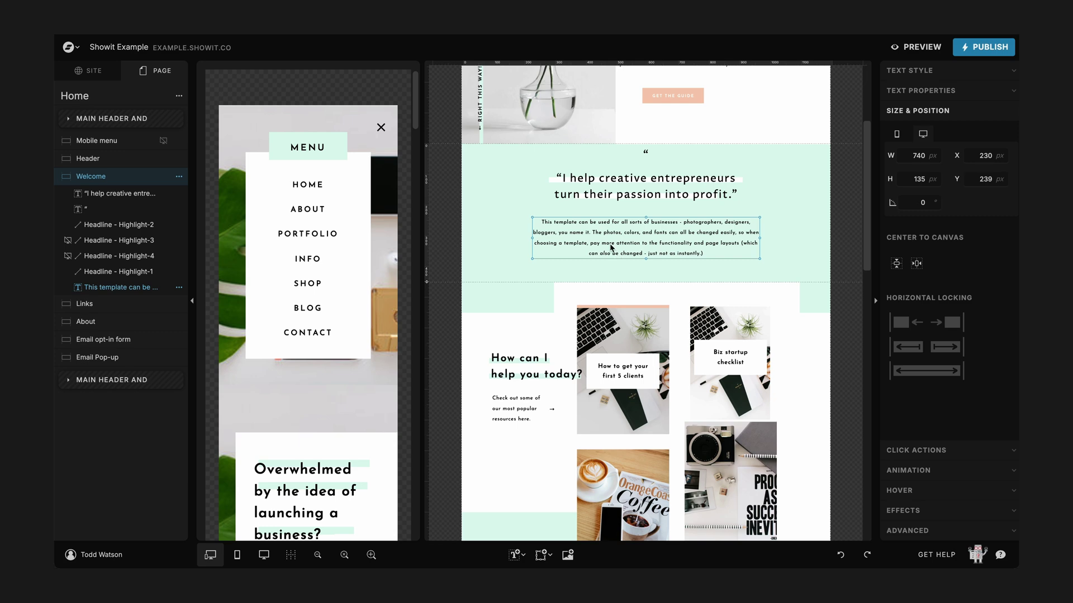
{"action": "left_click", "coordinate": [844, 208]}
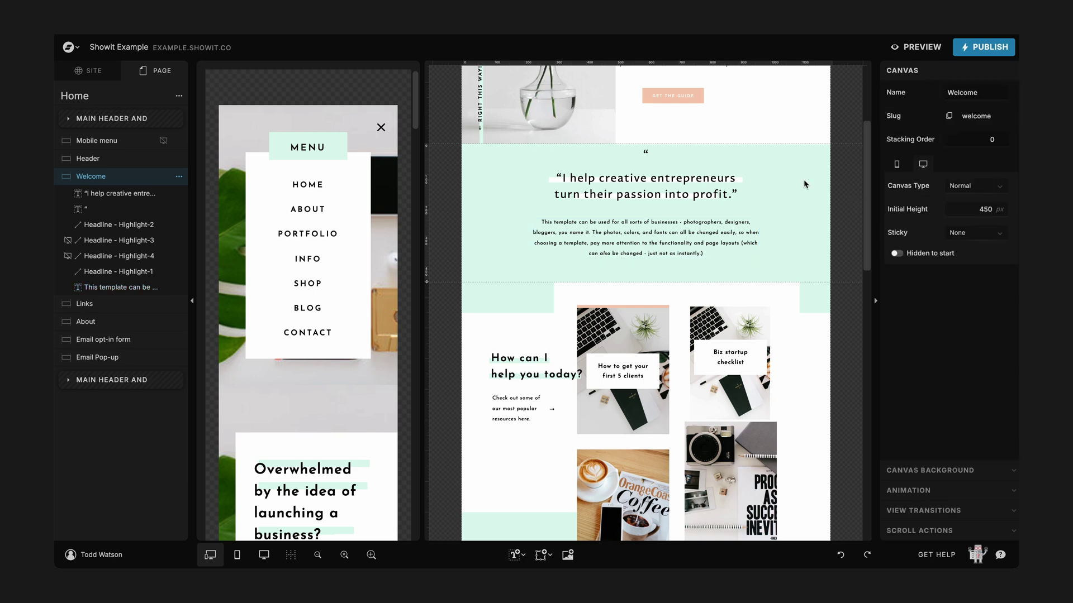
{"action": "left_click", "coordinate": [116, 157]}
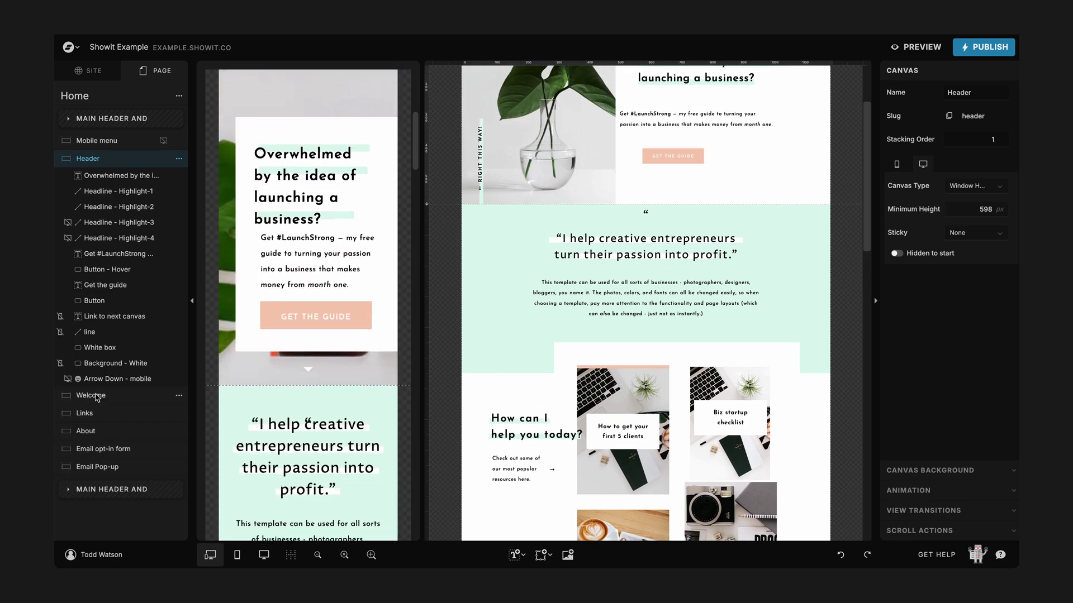
{"action": "left_click", "coordinate": [95, 396]}
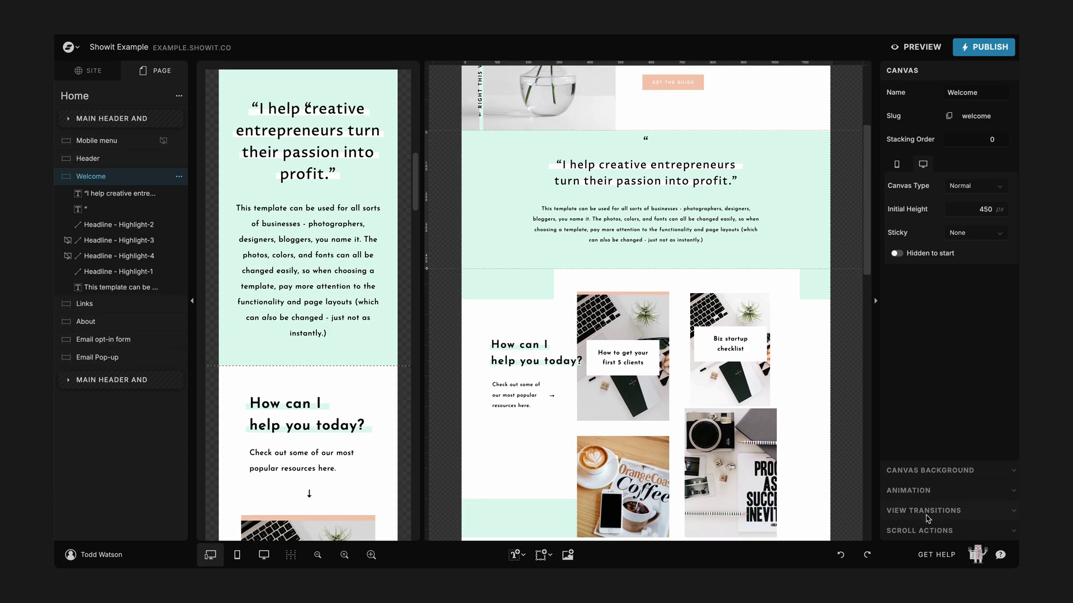
Add a Welcome scroll action: at 0% from top, change the Navigation canvas to View 2.
{"action": "left_click", "coordinate": [920, 532]}
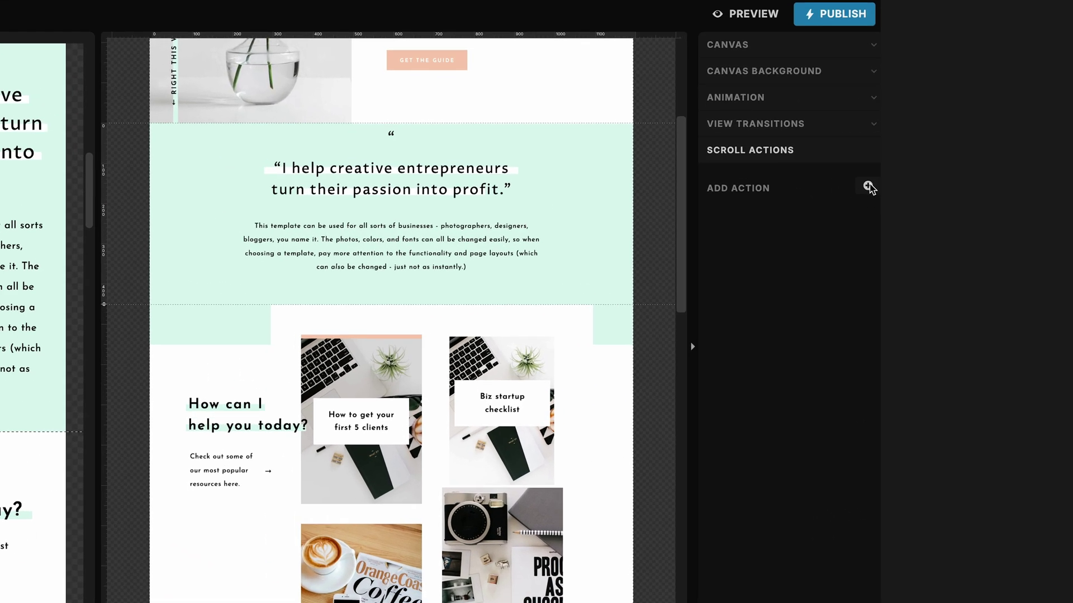
{"action": "left_click", "coordinate": [1009, 178]}
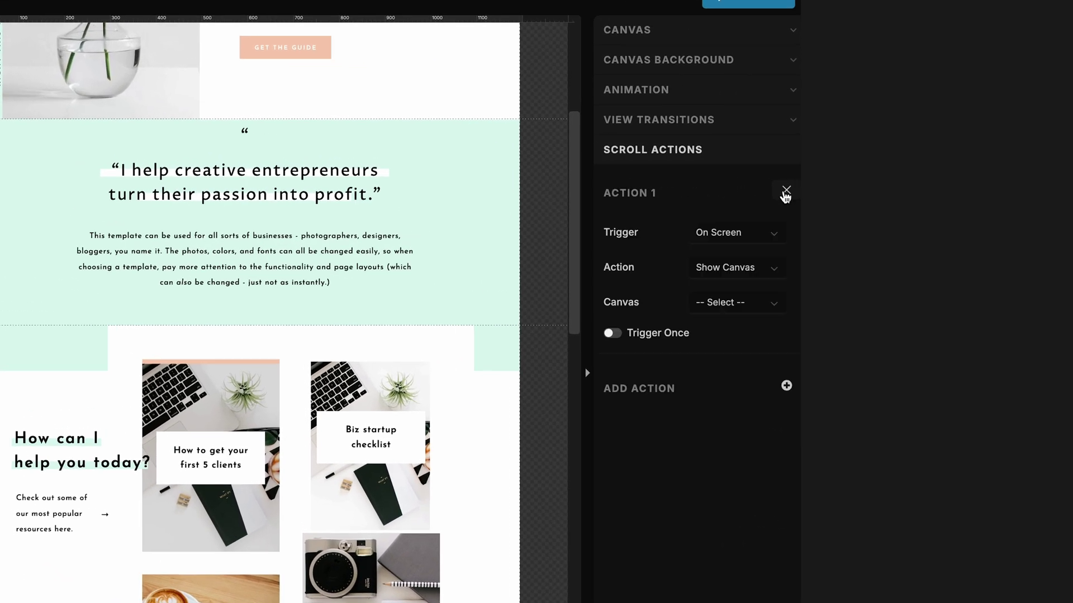
{"action": "left_click", "coordinate": [728, 237]}
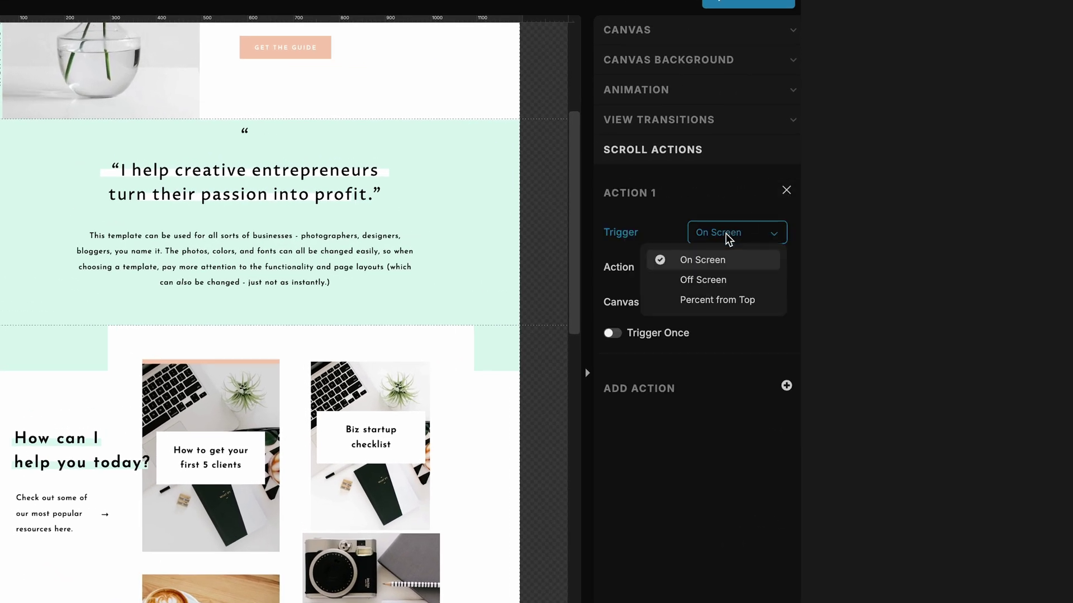
{"action": "left_click", "coordinate": [718, 300]}
{"action": "double_click", "coordinate": [754, 270]}
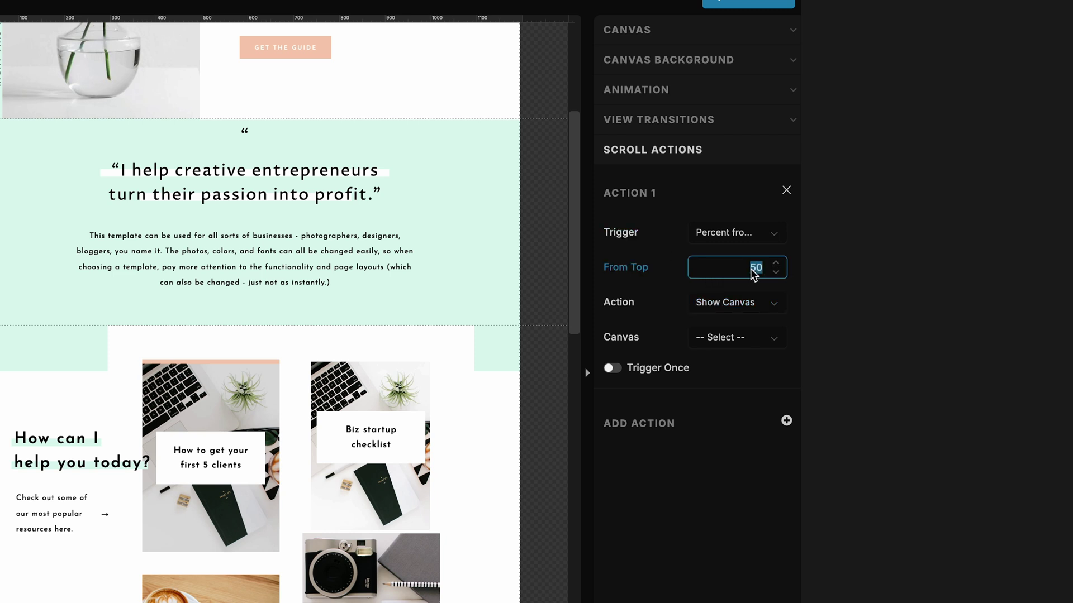
{"action": "type", "text": "0"}
{"action": "left_click", "coordinate": [717, 306]}
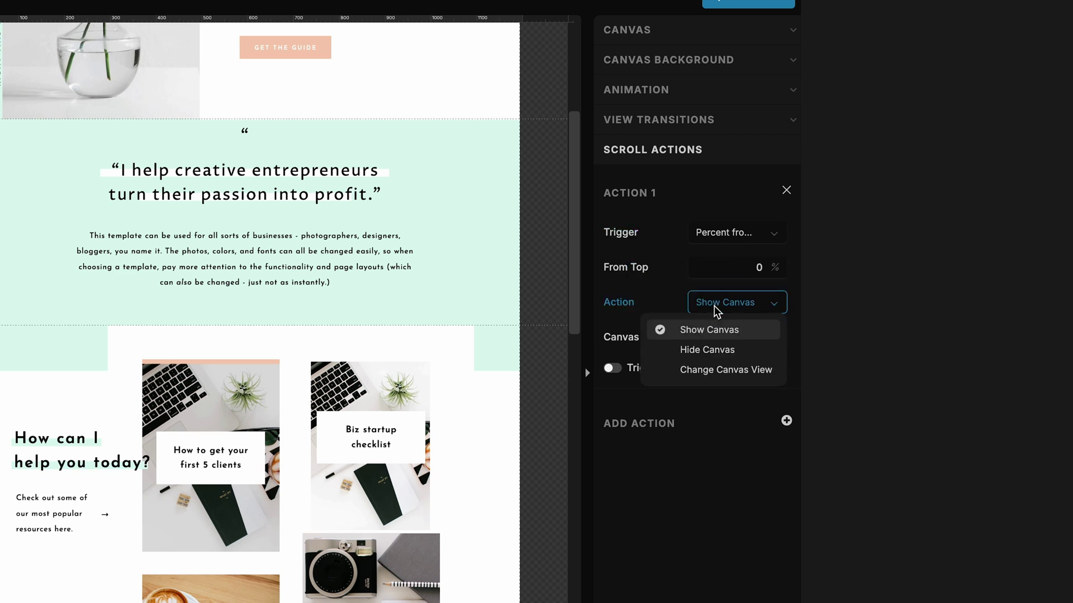
{"action": "left_click", "coordinate": [708, 371]}
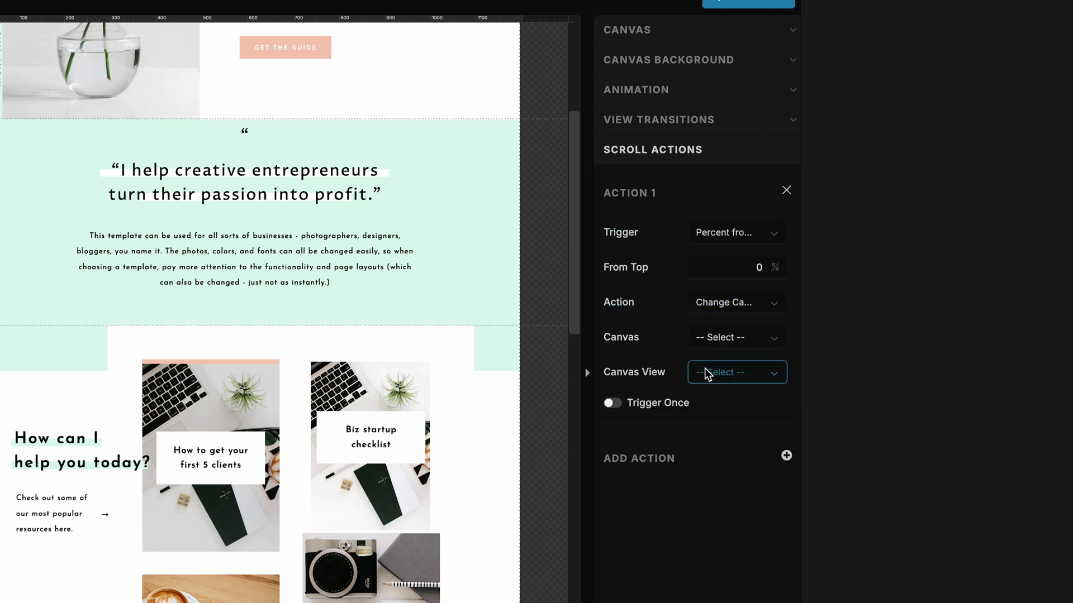
{"action": "left_click", "coordinate": [741, 338]}
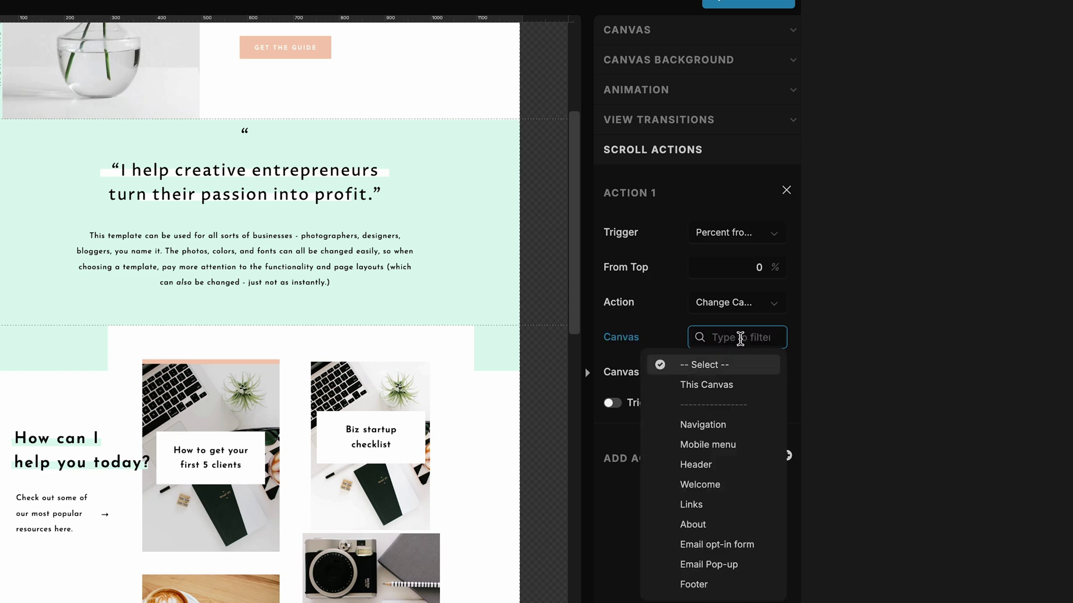
{"action": "left_click", "coordinate": [717, 426]}
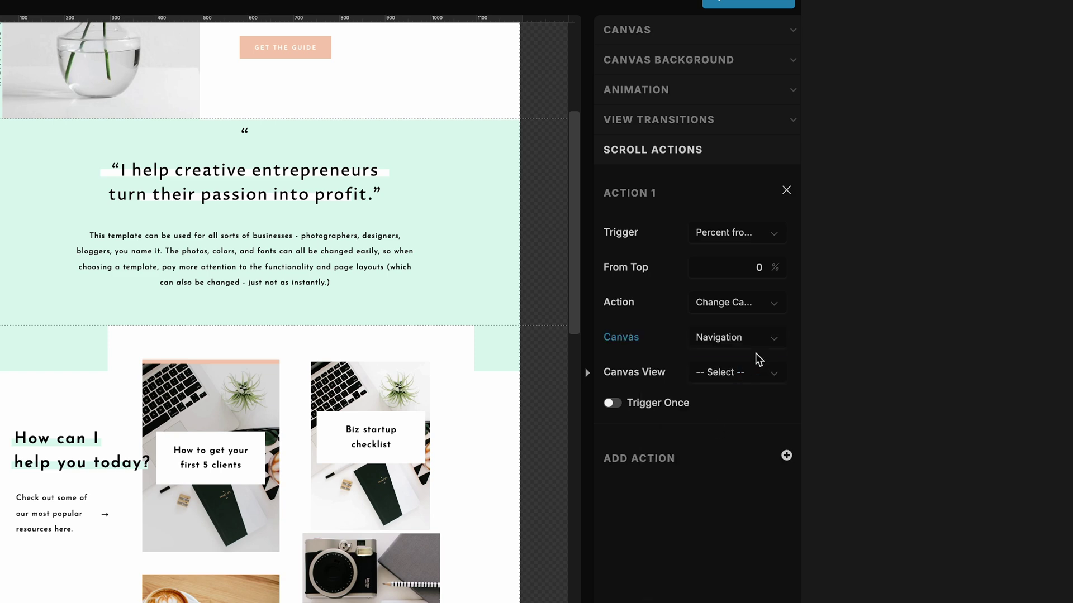
{"action": "left_click", "coordinate": [738, 373]}
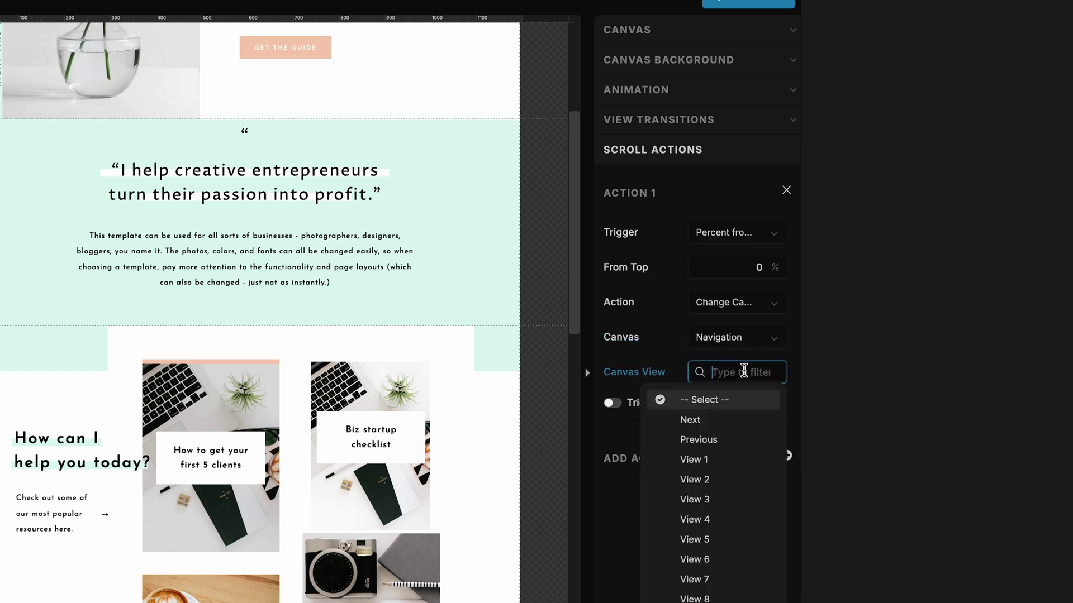
{"action": "left_click", "coordinate": [716, 482]}
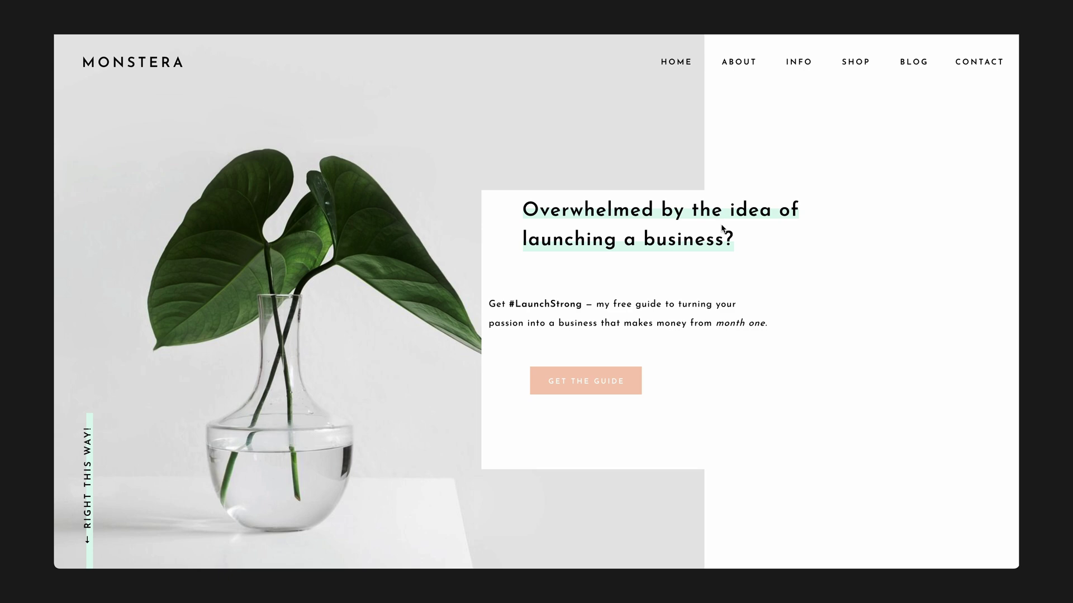
Scroll through the home page preview and open its preview link as a standalone page.
{"action": "scroll", "coordinate": [721, 228], "scroll_direction": "down", "scroll_amount": 6}
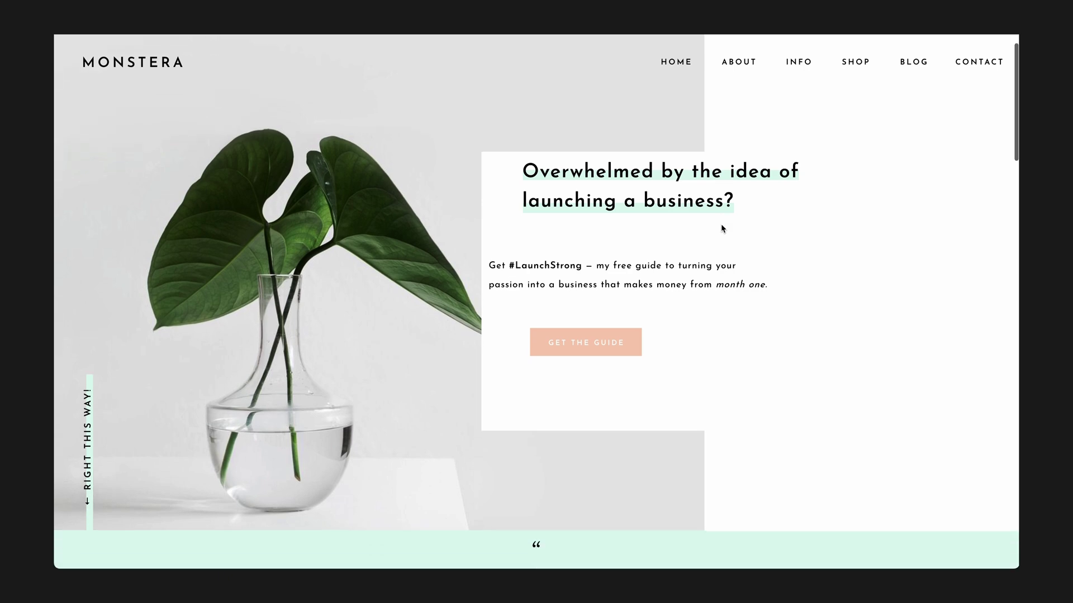
{"action": "scroll", "coordinate": [720, 228], "scroll_direction": "down", "scroll_amount": 3}
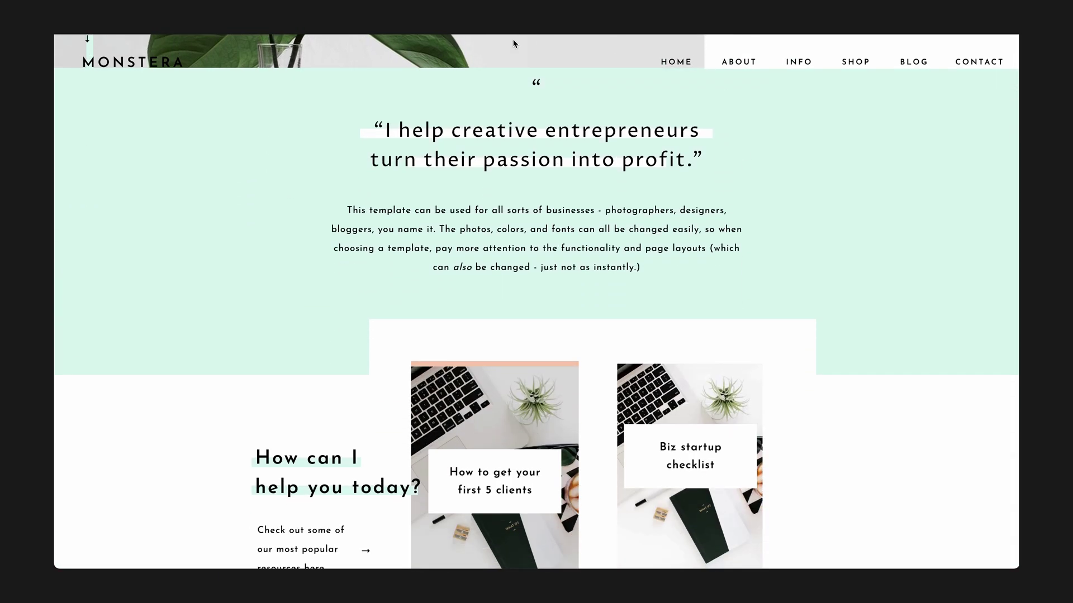
{"action": "scroll", "coordinate": [813, 147], "scroll_direction": "down", "scroll_amount": 1}
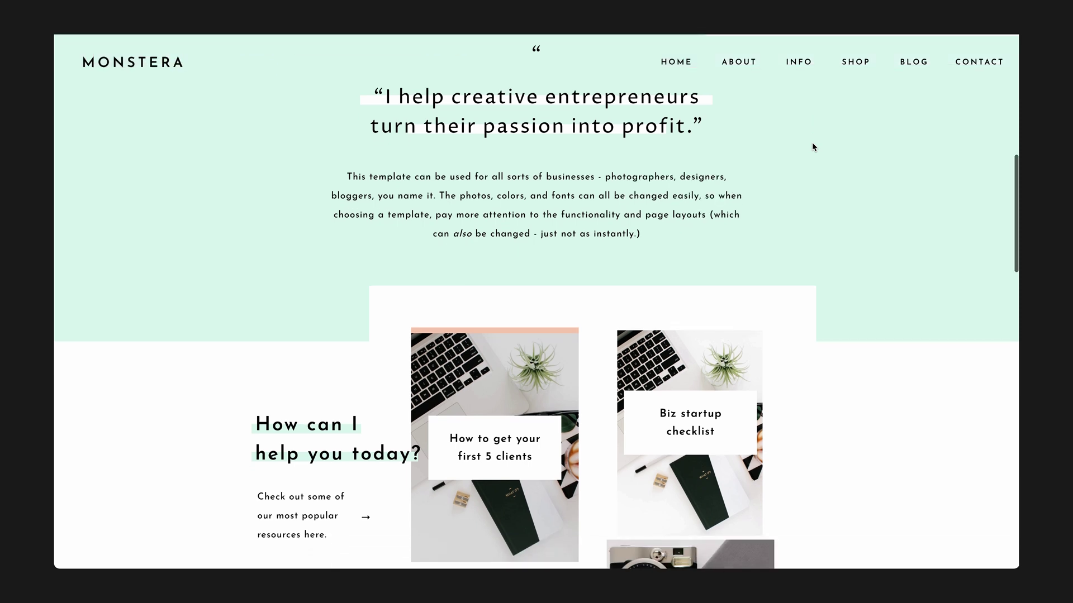
{"action": "scroll", "coordinate": [610, 65], "scroll_direction": "down", "scroll_amount": 1}
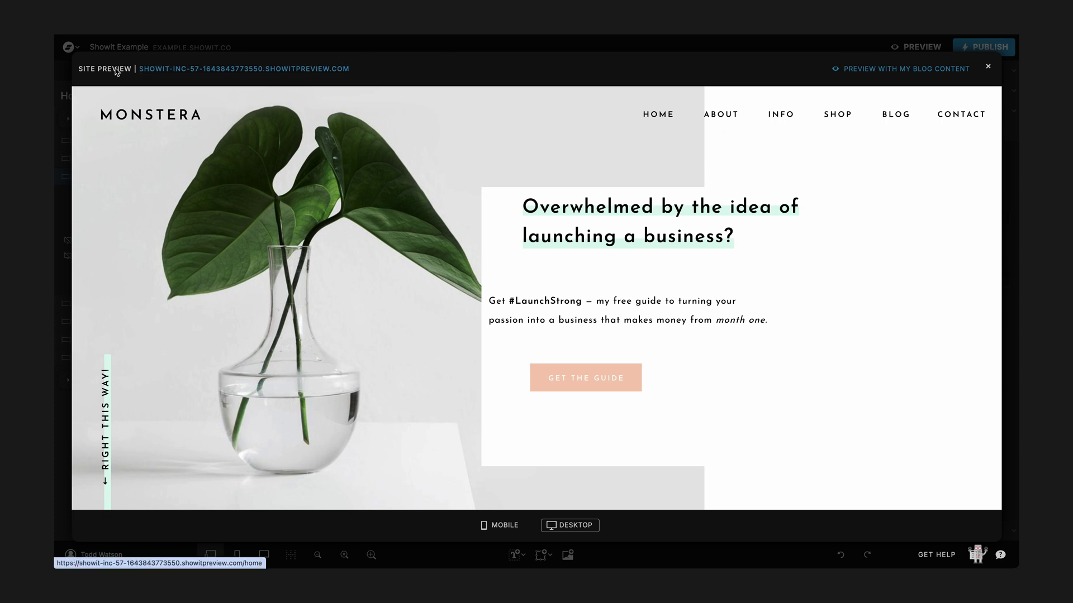
{"action": "left_click", "coordinate": [294, 76]}
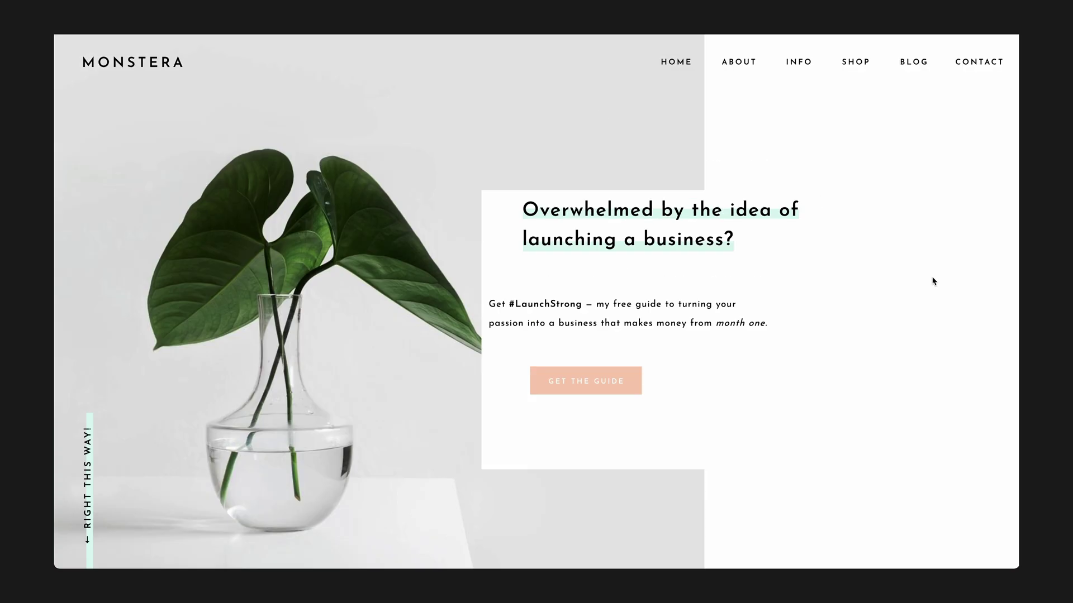
Scroll the preview page down and up to test the view switch, then reselect the Navigation canvas.
{"action": "scroll", "coordinate": [932, 281], "scroll_direction": "down", "scroll_amount": 3}
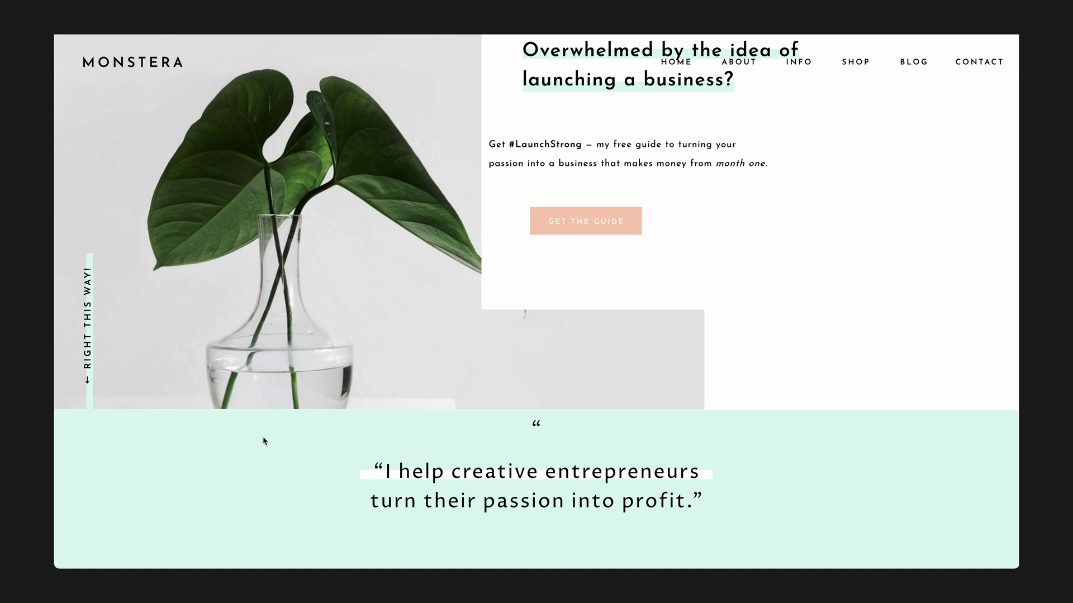
{"action": "scroll", "coordinate": [345, 399], "scroll_direction": "down", "scroll_amount": 5}
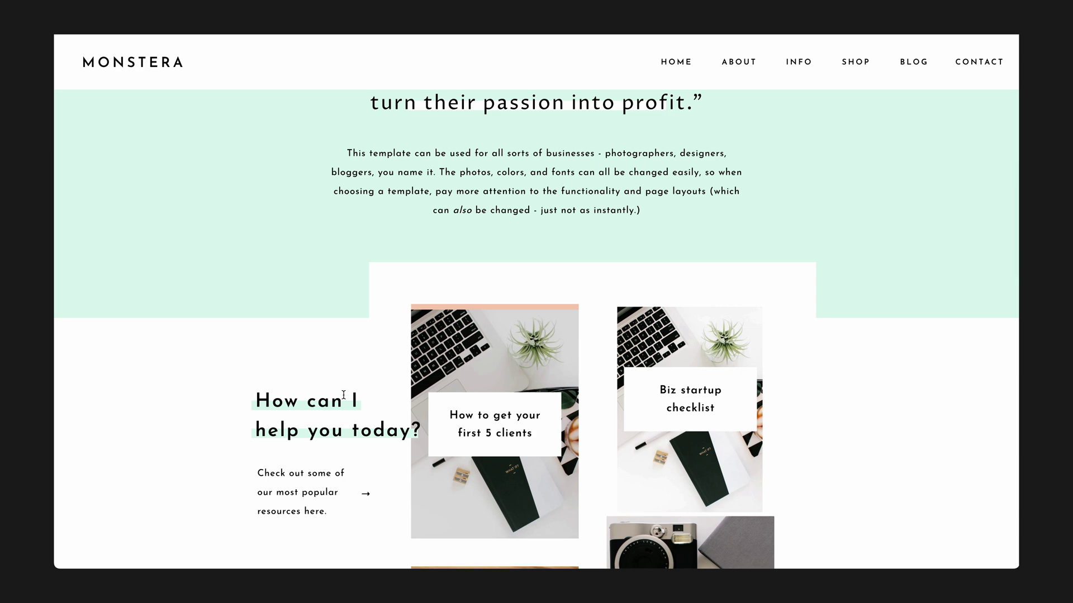
{"action": "scroll", "coordinate": [344, 396], "scroll_direction": "up", "scroll_amount": 6}
{"action": "scroll", "coordinate": [344, 395], "scroll_direction": "down", "scroll_amount": 9}
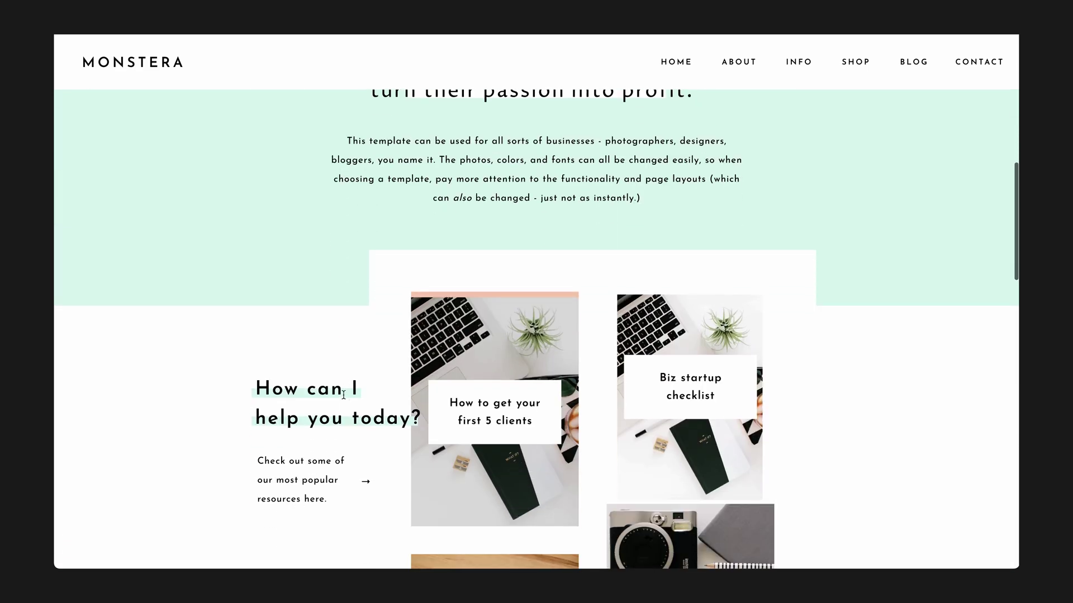
{"action": "scroll", "coordinate": [344, 398], "scroll_direction": "up", "scroll_amount": 2}
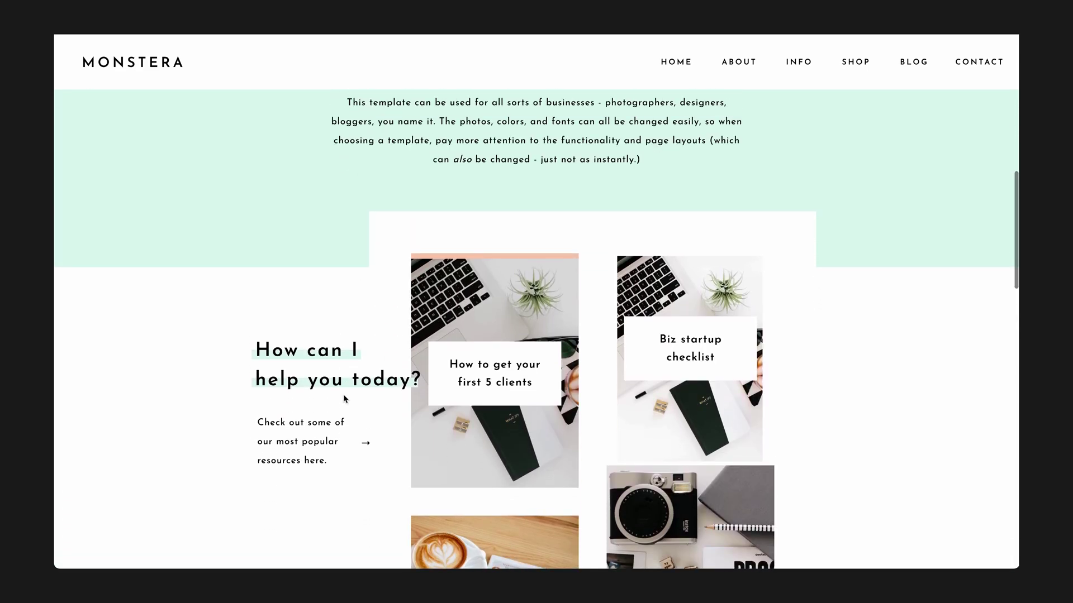
{"action": "scroll", "coordinate": [344, 398], "scroll_direction": "up", "scroll_amount": 8}
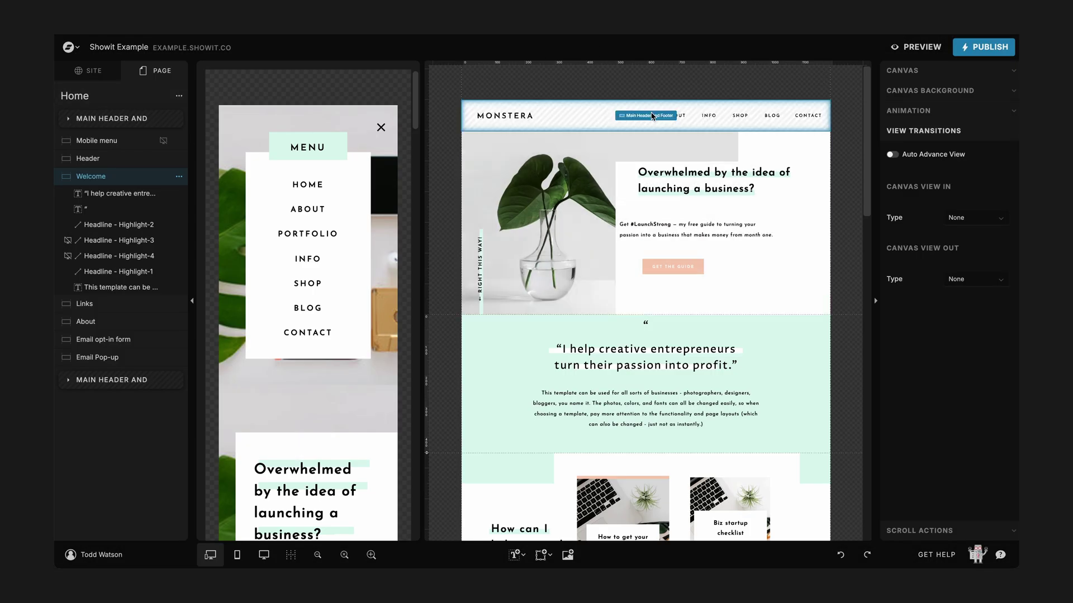
{"action": "left_click", "coordinate": [651, 114]}
Open the Navigation canvas and expand View 1's View Transitions settings.
{"action": "double_click", "coordinate": [650, 118]}
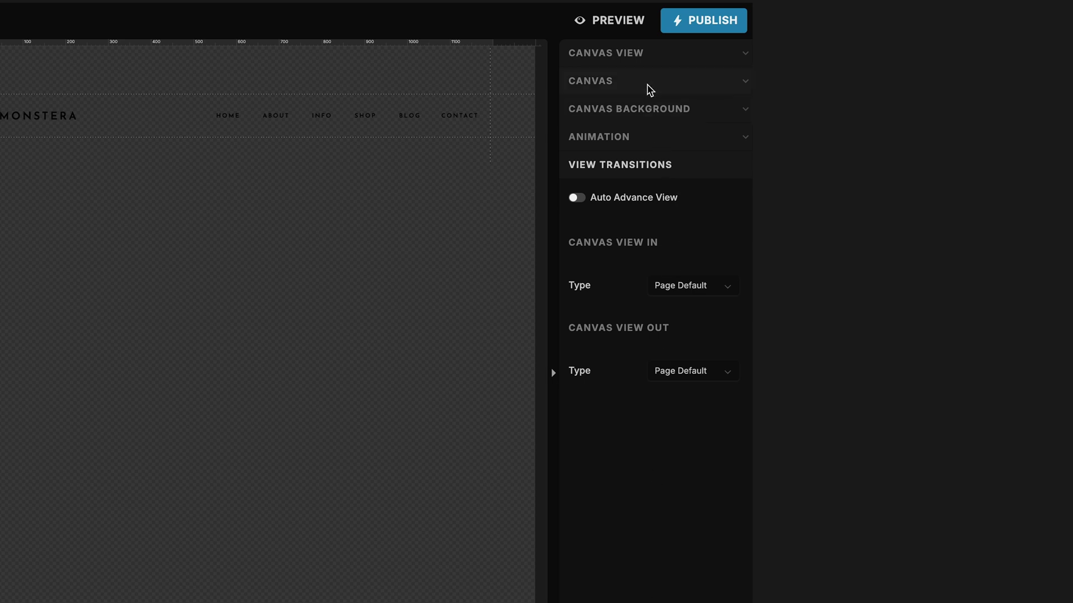
{"action": "left_click", "coordinate": [620, 51]}
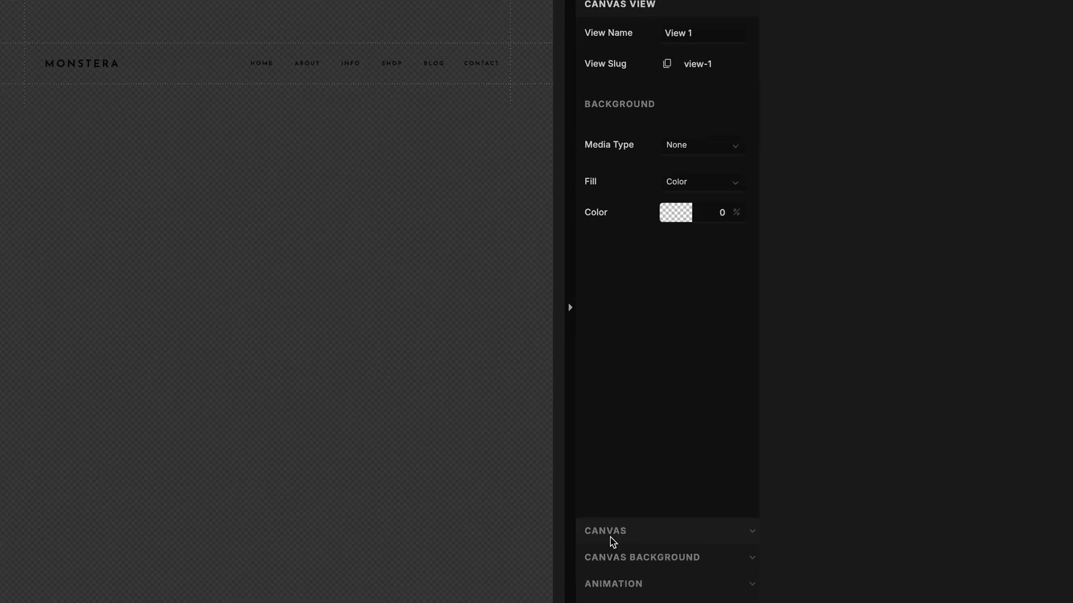
{"action": "left_click", "coordinate": [610, 534]}
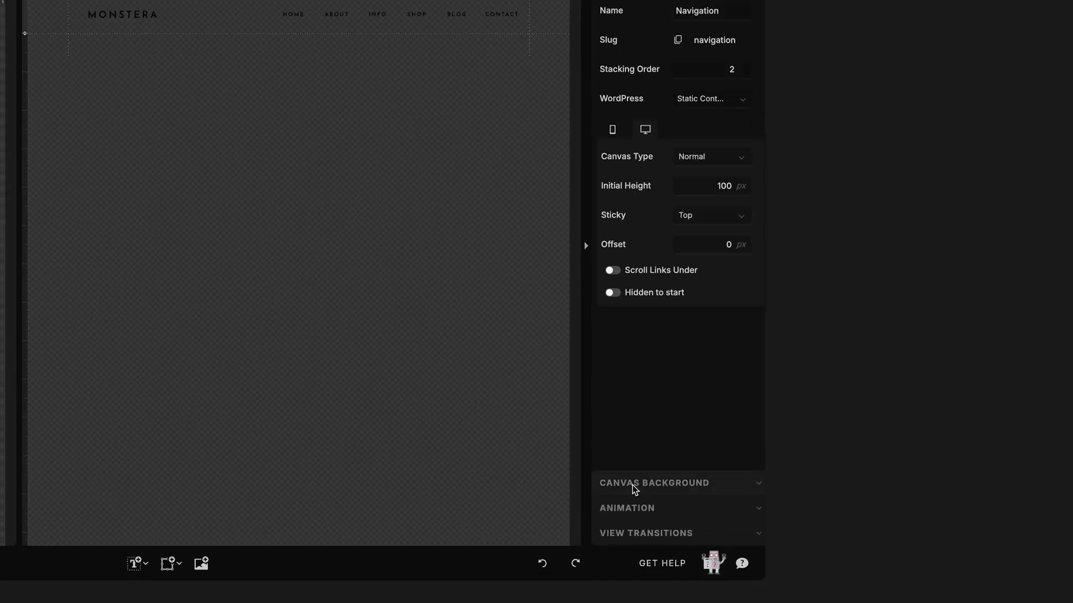
{"action": "left_click", "coordinate": [622, 558]}
{"action": "left_click", "coordinate": [638, 510]}
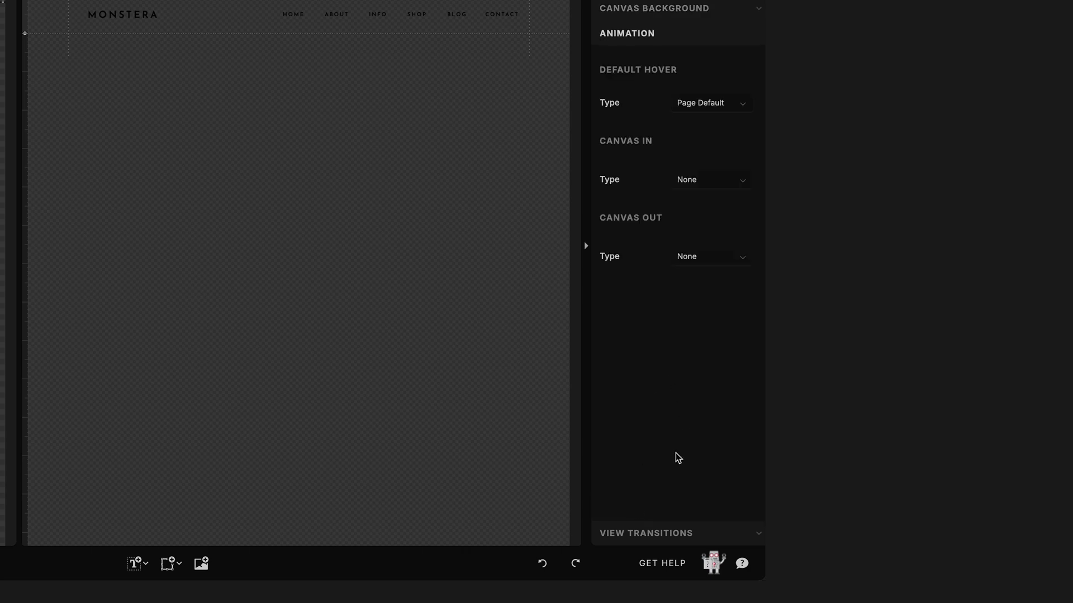
{"action": "left_click", "coordinate": [634, 533]}
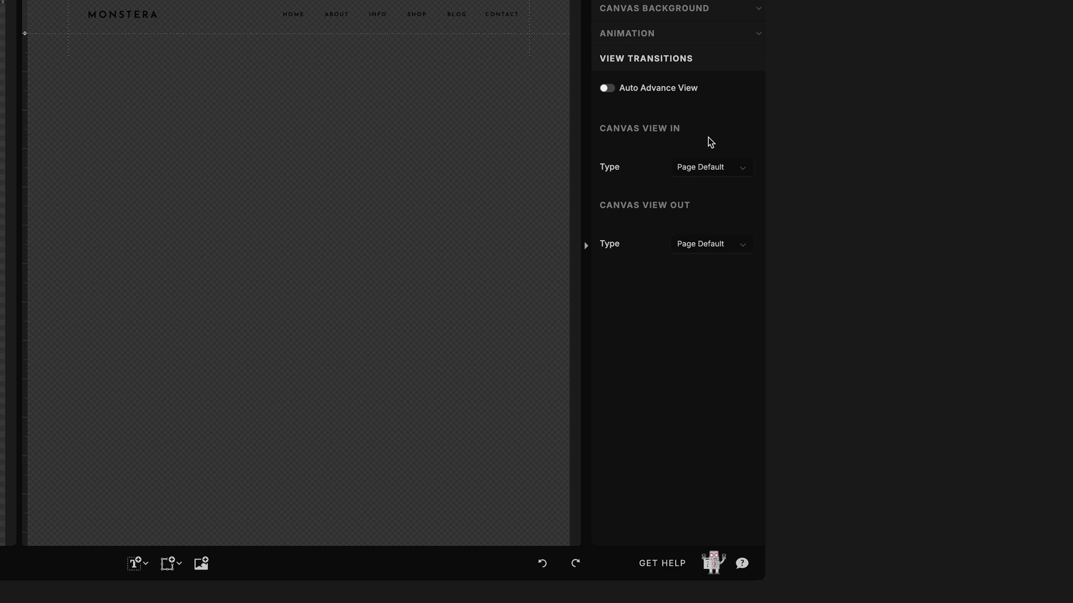
Set View 1 to Slide in from Down and Slide out To Up, then preview the site.
{"action": "left_click", "coordinate": [717, 171]}
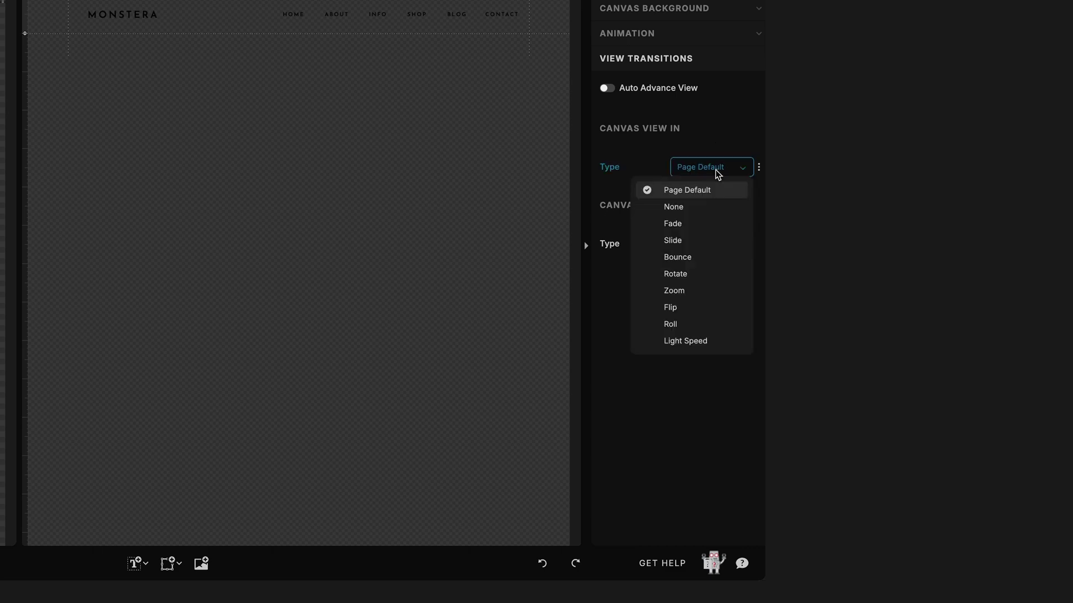
{"action": "left_click", "coordinate": [691, 240]}
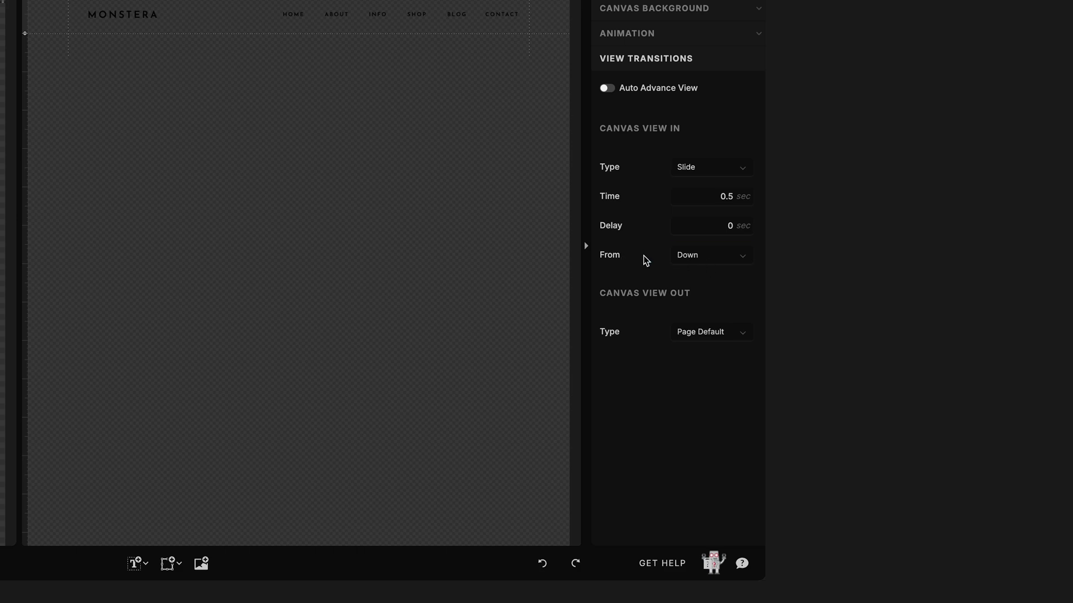
{"action": "left_click", "coordinate": [702, 335]}
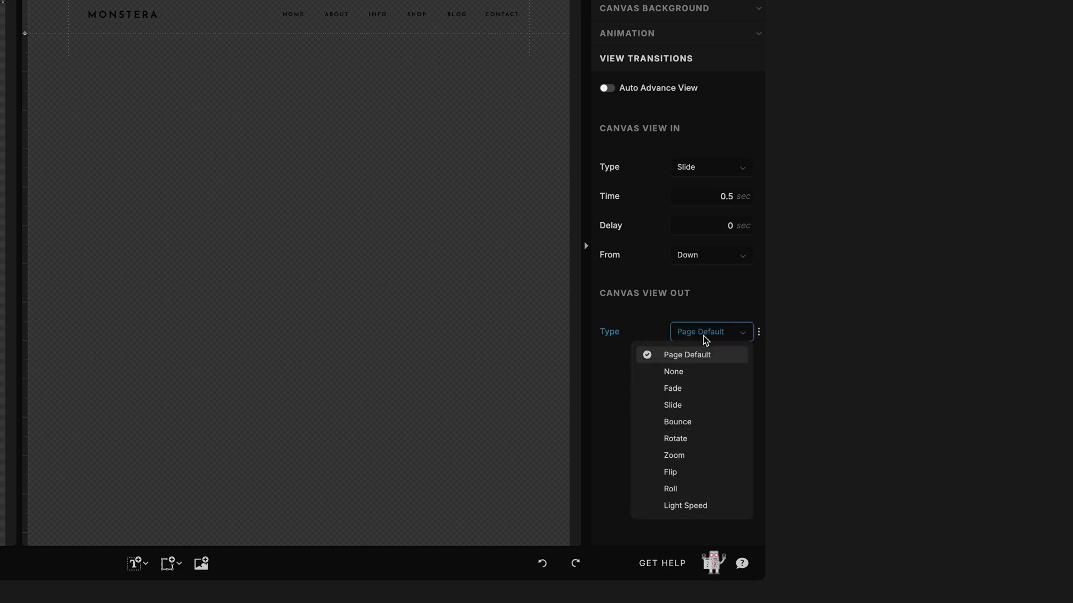
{"action": "left_click", "coordinate": [692, 405]}
{"action": "left_click", "coordinate": [685, 423]}
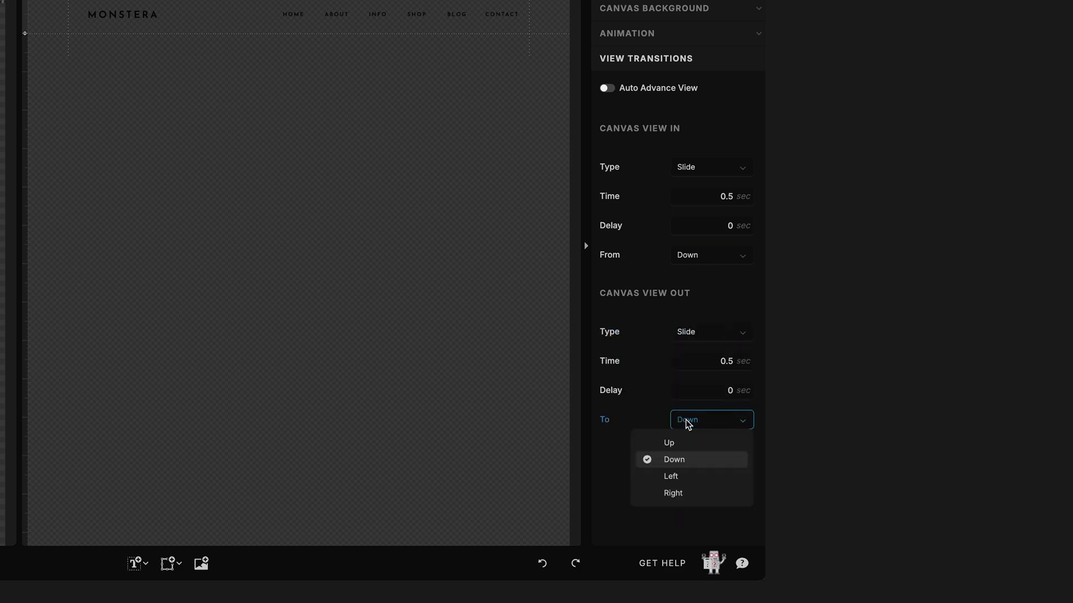
{"action": "left_click", "coordinate": [676, 444]}
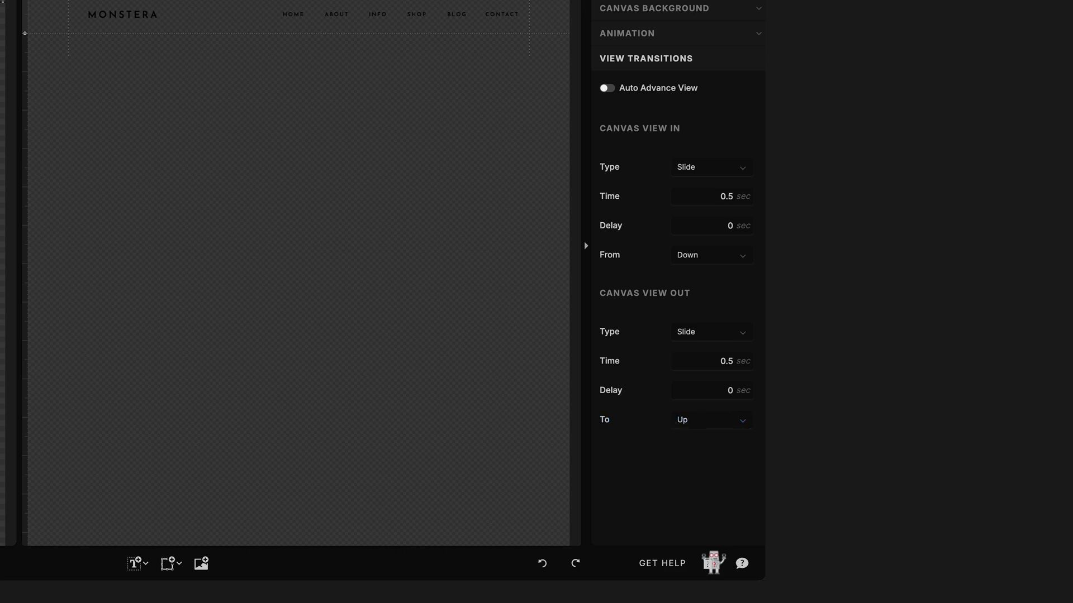
{"action": "key", "text": "ctrl+p"}
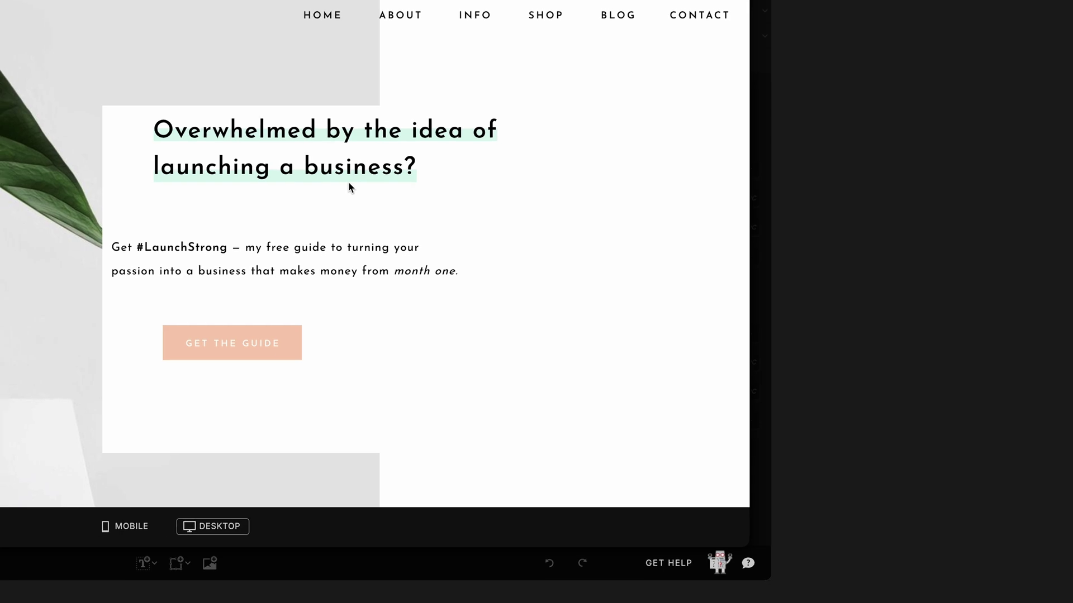
{"action": "scroll", "coordinate": [680, 252], "scroll_direction": "down", "scroll_amount": 3}
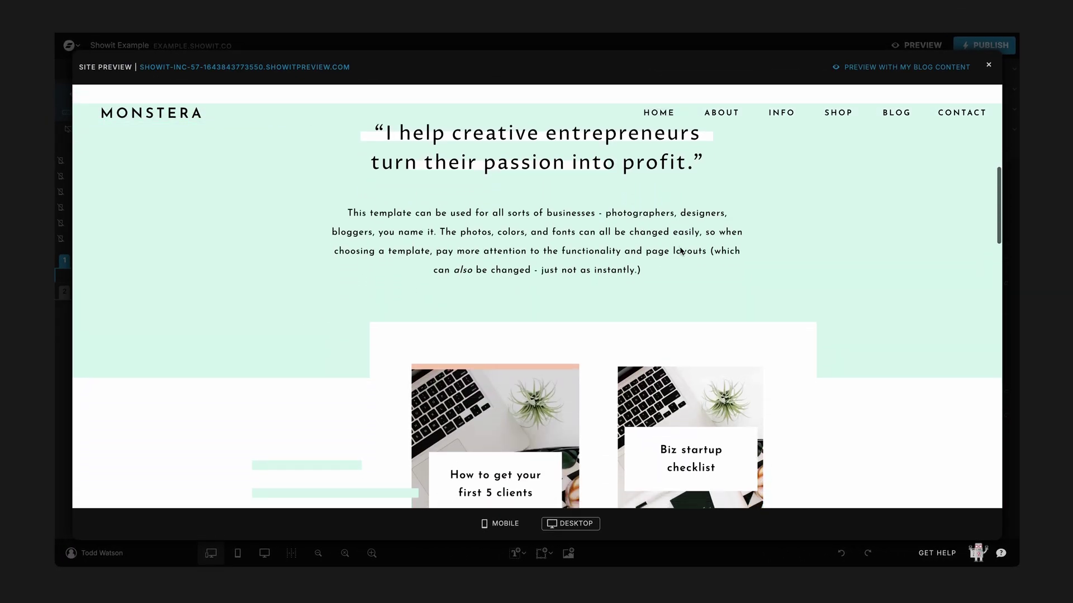
{"action": "scroll", "coordinate": [681, 251], "scroll_direction": "down", "scroll_amount": 2}
{"action": "scroll", "coordinate": [680, 252], "scroll_direction": "down", "scroll_amount": 3}
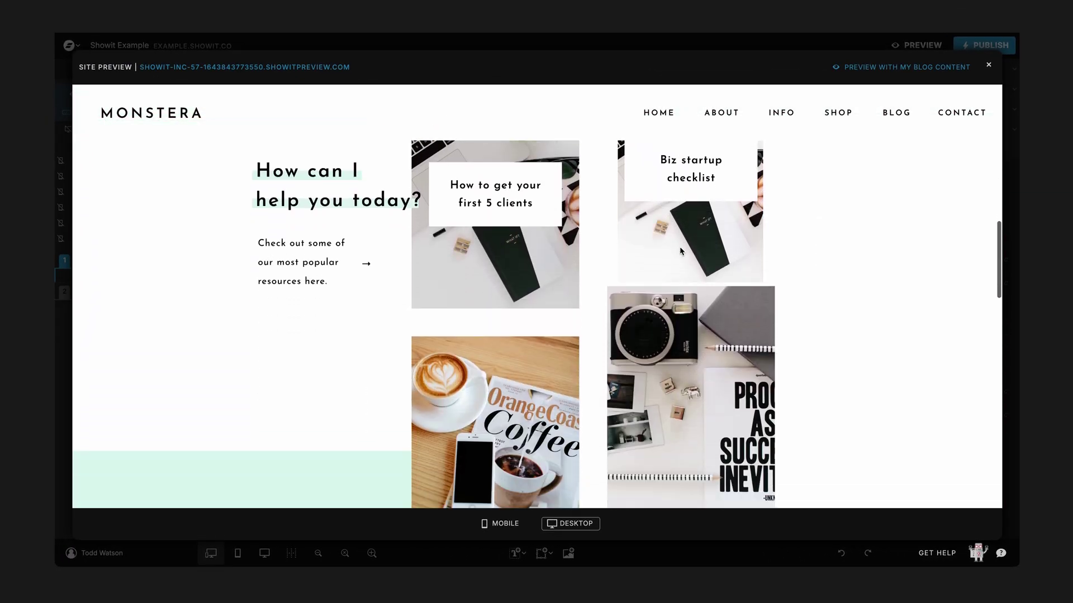
{"action": "scroll", "coordinate": [679, 246], "scroll_direction": "up", "scroll_amount": 6}
{"action": "scroll", "coordinate": [679, 246], "scroll_direction": "down", "scroll_amount": 5}
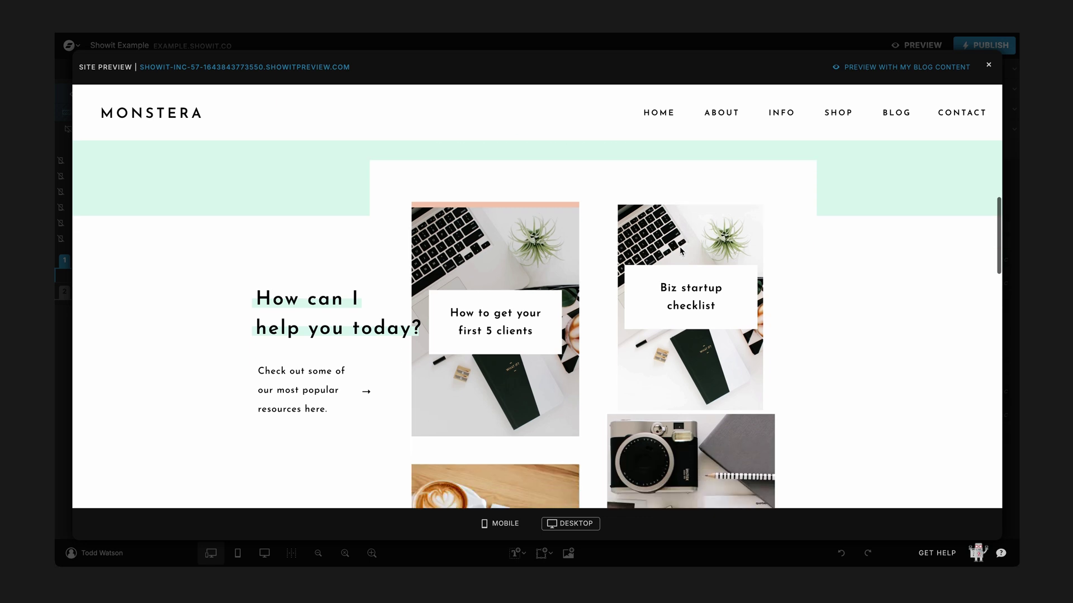
{"action": "scroll", "coordinate": [681, 251], "scroll_direction": "down", "scroll_amount": 2}
{"action": "scroll", "coordinate": [680, 252], "scroll_direction": "up", "scroll_amount": 7}
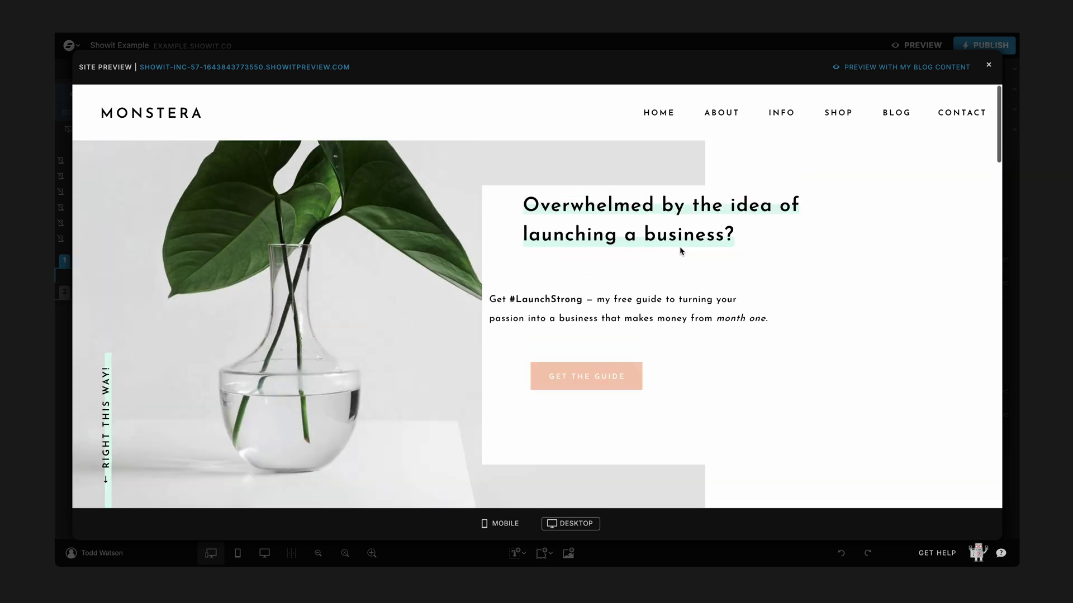
{"action": "scroll", "coordinate": [622, 206], "scroll_direction": "down", "scroll_amount": 10}
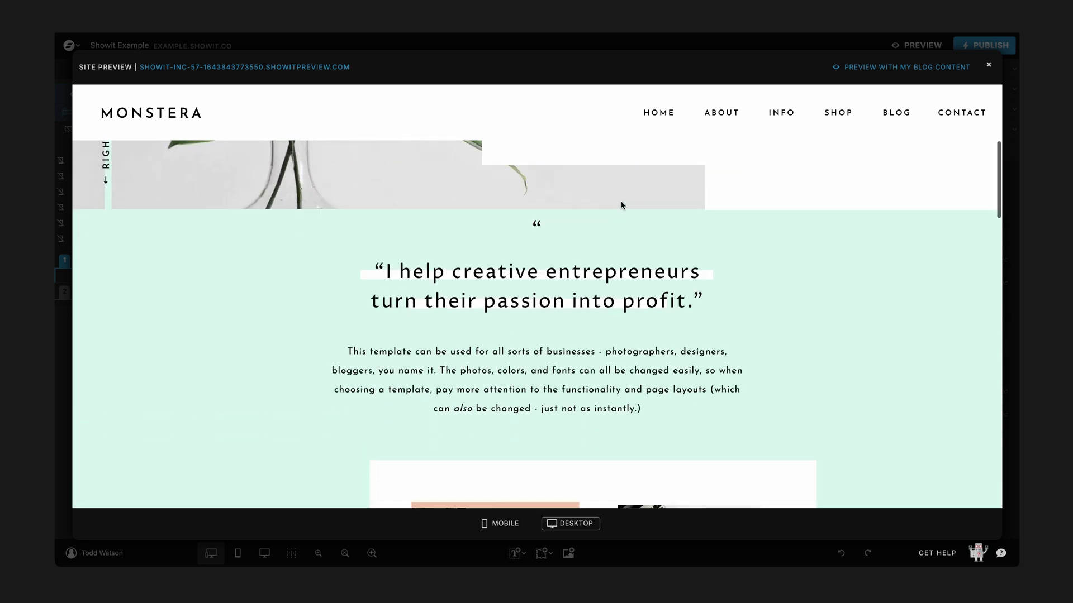
{"action": "scroll", "coordinate": [622, 206], "scroll_direction": "up", "scroll_amount": 10}
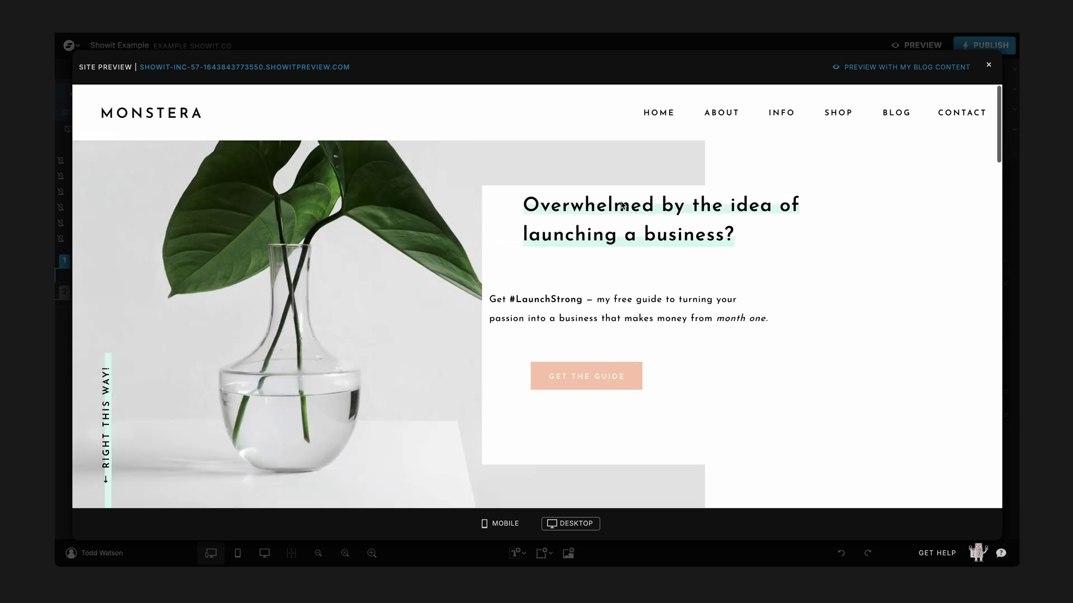
{"action": "scroll", "coordinate": [622, 206], "scroll_direction": "down", "scroll_amount": 4}
{"action": "scroll", "coordinate": [622, 206], "scroll_direction": "down", "scroll_amount": 2}
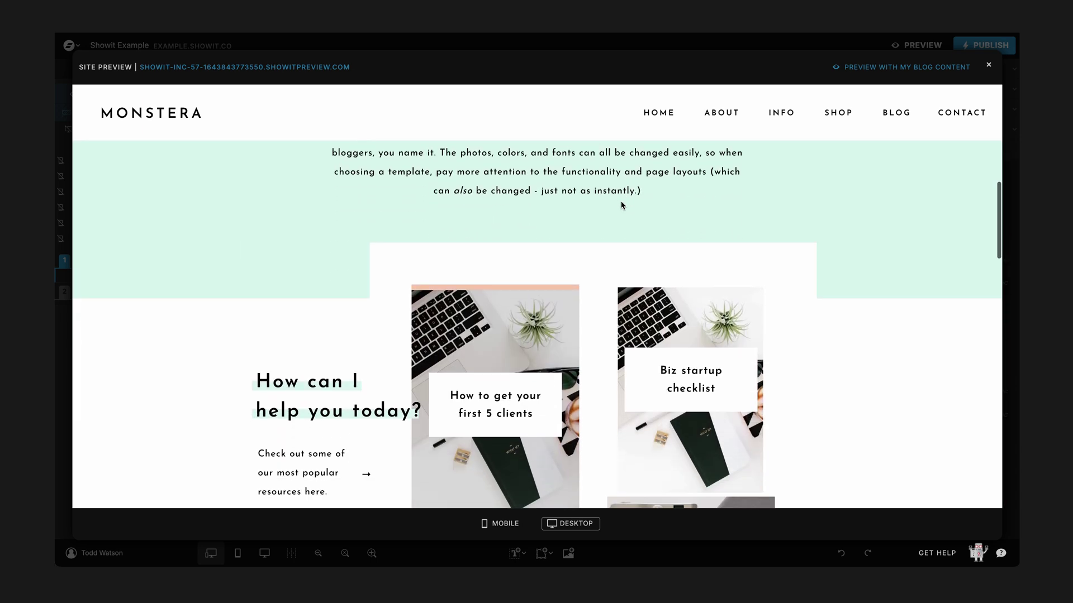
{"action": "scroll", "coordinate": [622, 205], "scroll_direction": "up", "scroll_amount": 1}
{"action": "scroll", "coordinate": [622, 205], "scroll_direction": "up", "scroll_amount": 5}
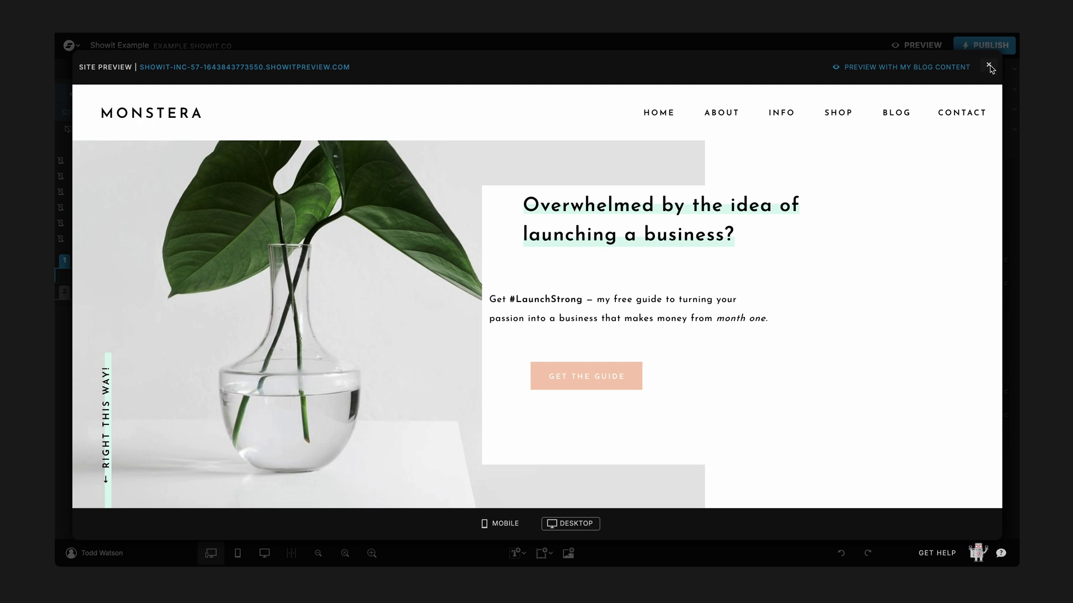
{"action": "left_click", "coordinate": [988, 67]}
Back on the Home page, add a second Welcome scroll action triggered by Percent from Top.
{"action": "left_click", "coordinate": [72, 95]}
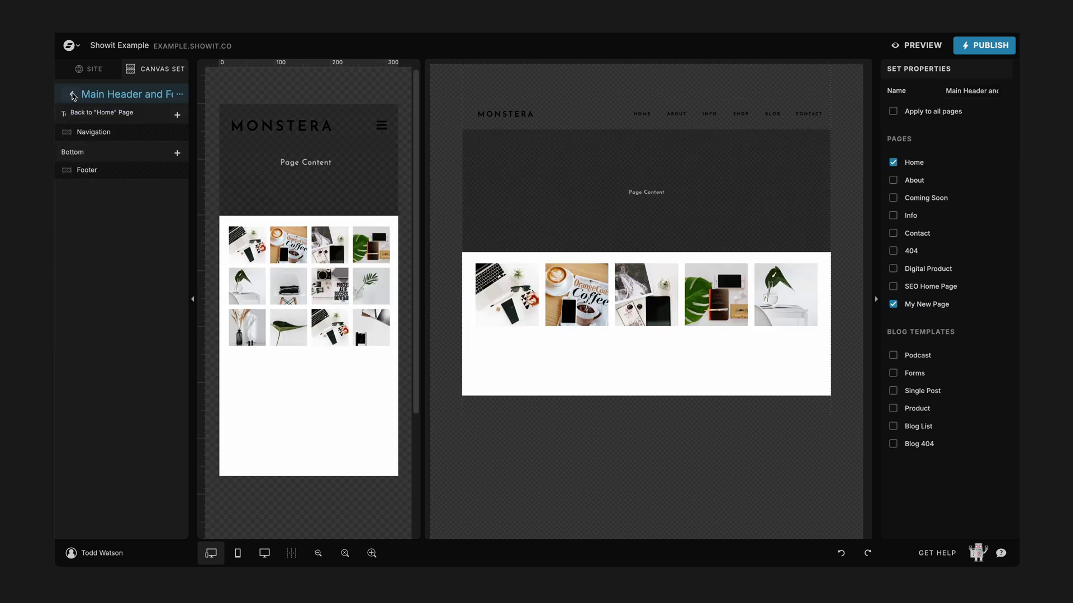
{"action": "left_click", "coordinate": [72, 95]}
{"action": "left_click", "coordinate": [516, 359]}
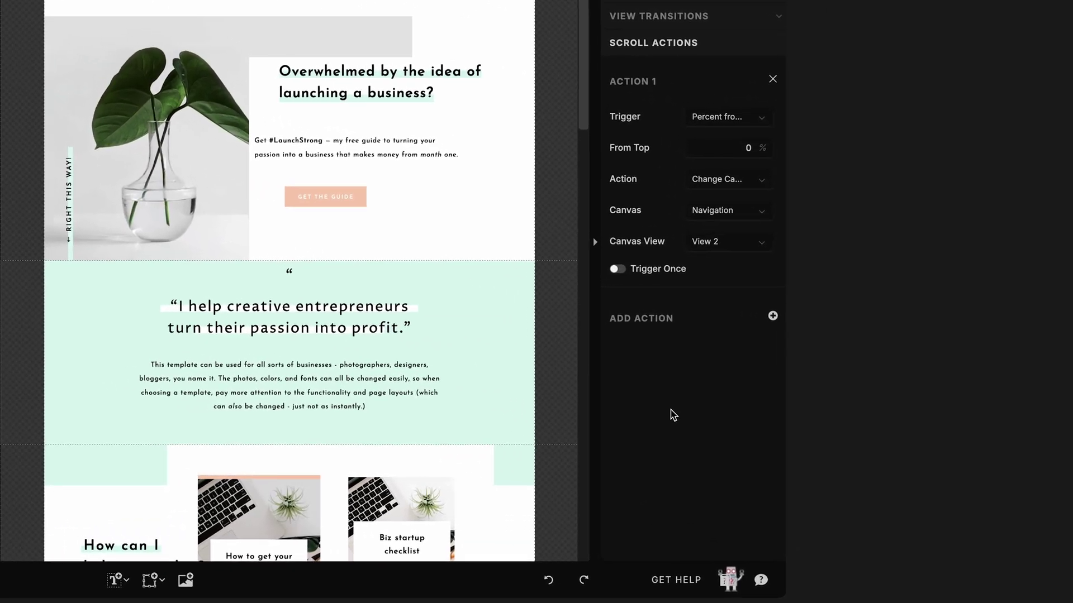
{"action": "left_click", "coordinate": [772, 317]}
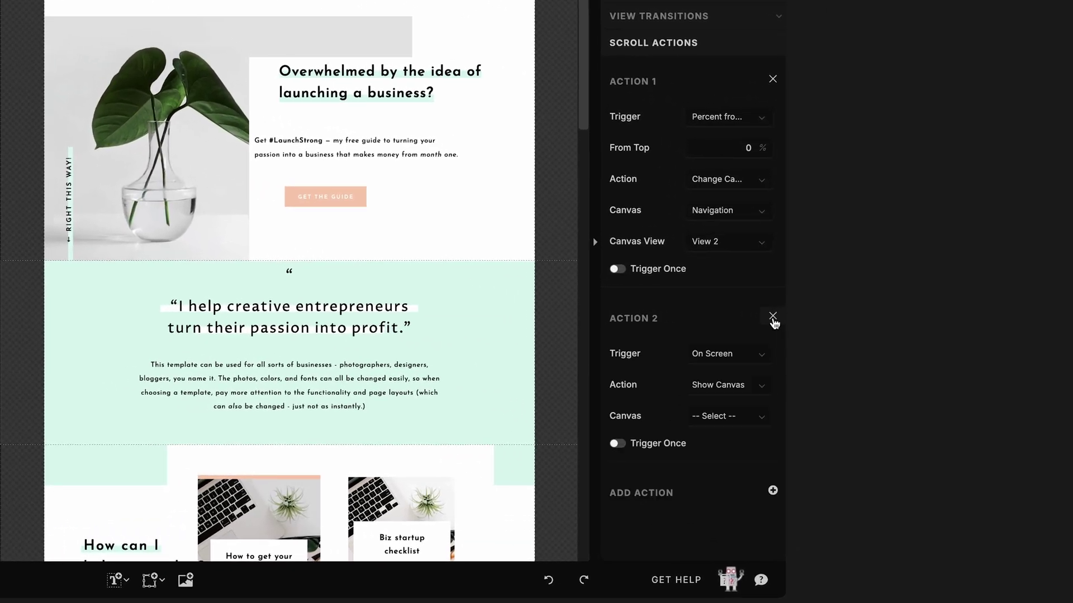
{"action": "left_click", "coordinate": [723, 357]}
{"action": "left_click", "coordinate": [724, 414]}
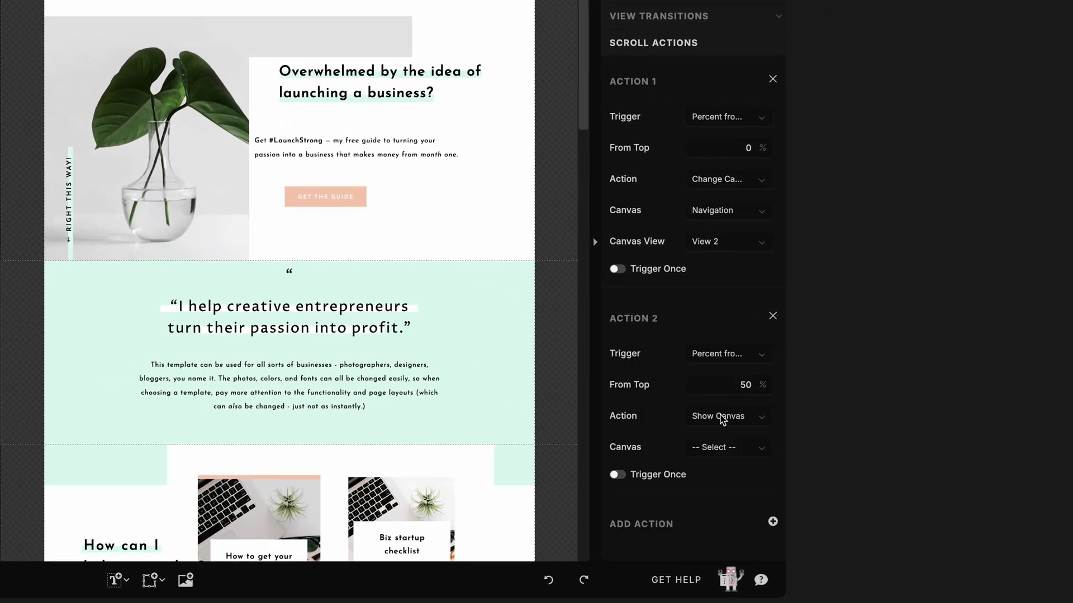
Make the new action change the Navigation canvas to View 1.
{"action": "left_click", "coordinate": [718, 418]}
{"action": "left_click", "coordinate": [707, 476]}
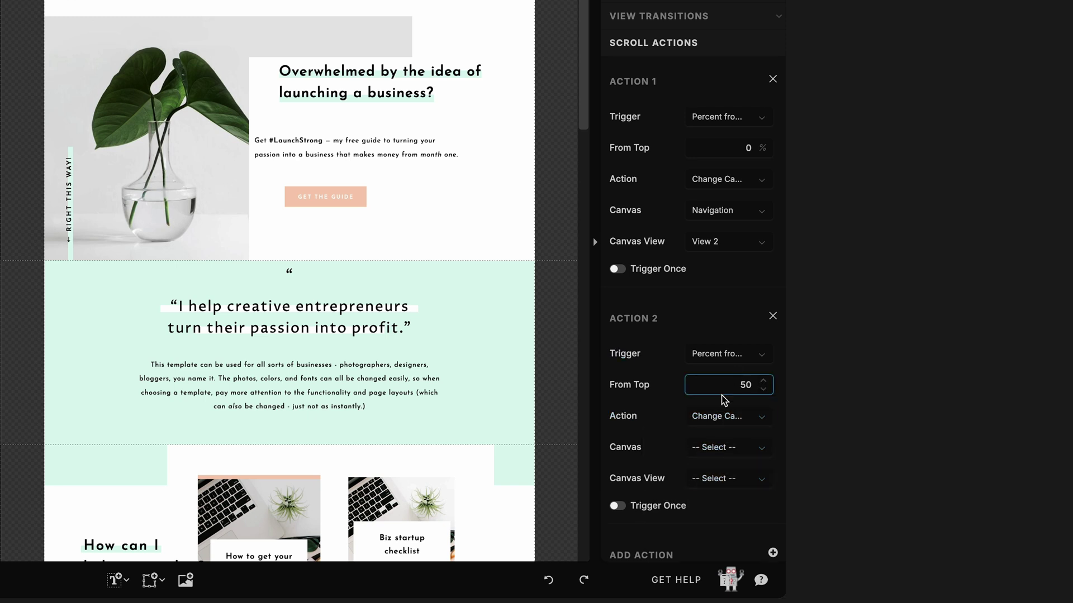
{"action": "left_click", "coordinate": [724, 447]}
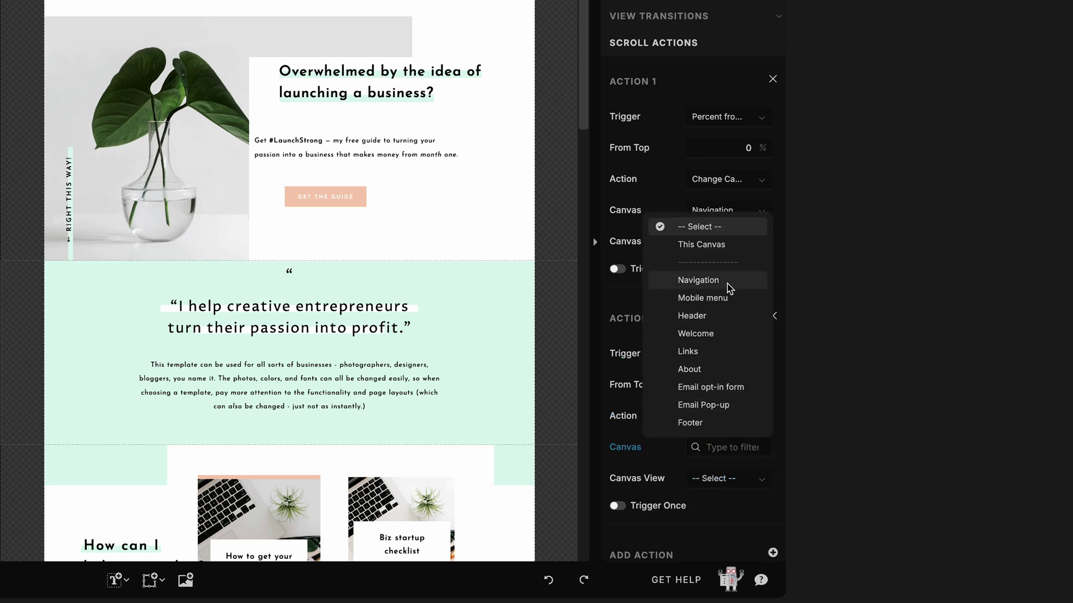
{"action": "left_click", "coordinate": [724, 282]}
{"action": "left_click", "coordinate": [739, 479]}
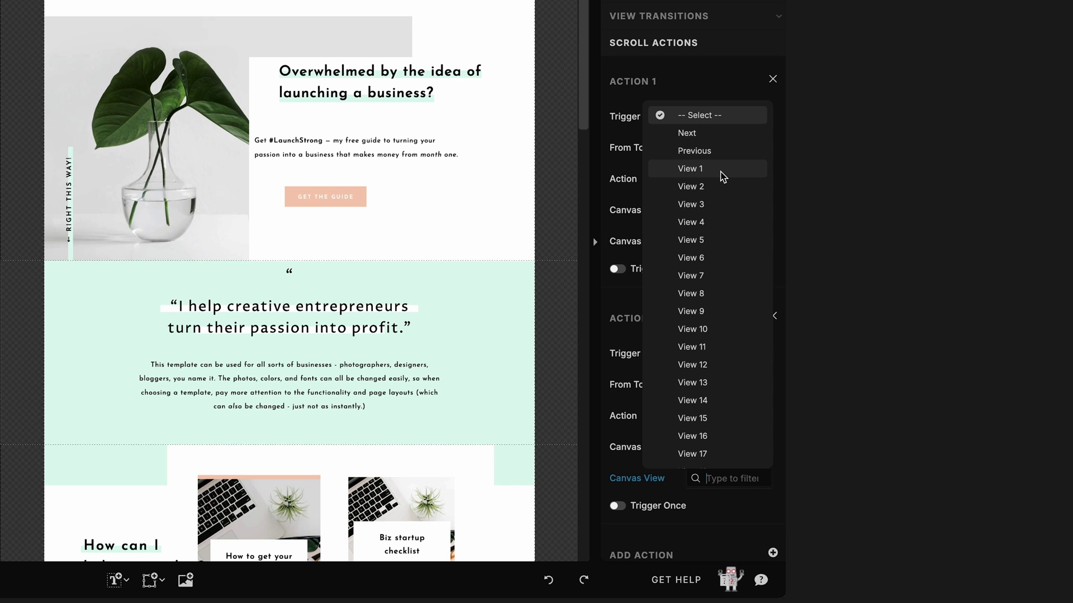
{"action": "left_click", "coordinate": [722, 170]}
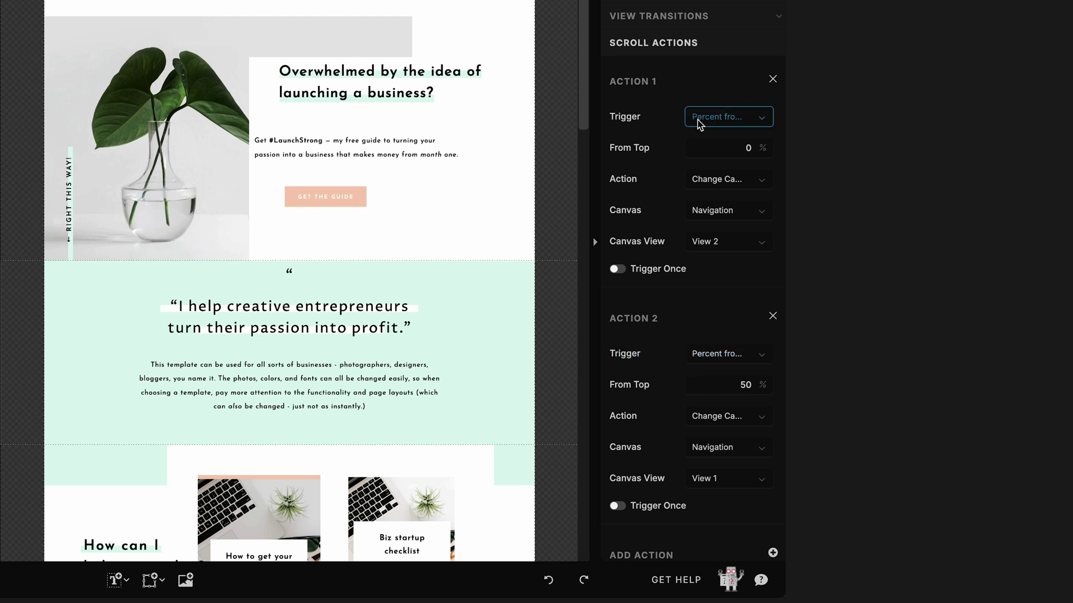
Set the trigger point to 30% from top and confirm Navigation and View 1 as targets.
{"action": "left_click", "coordinate": [730, 389]}
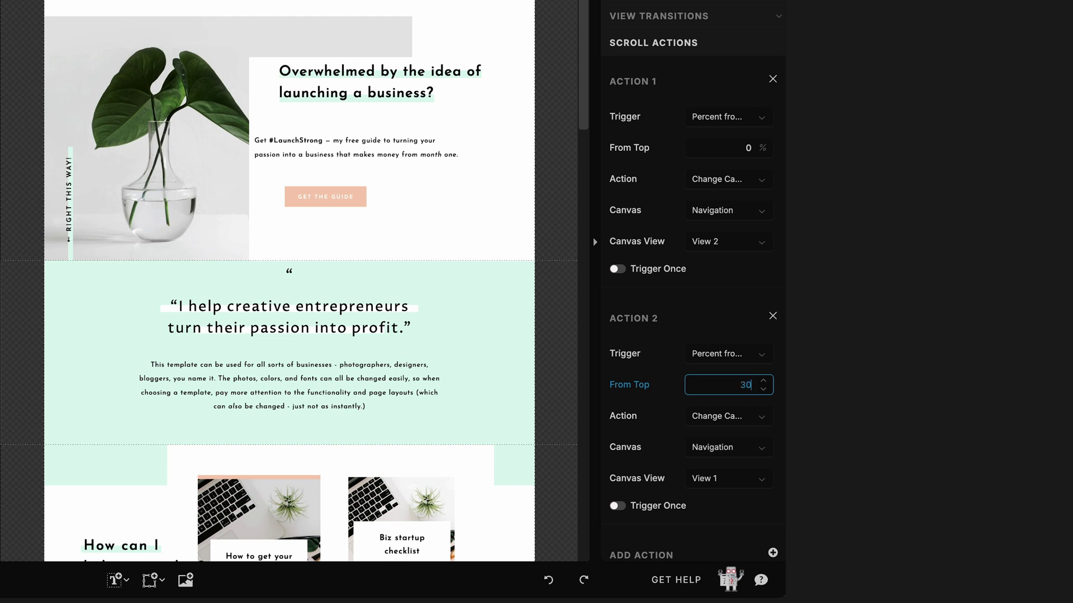
{"action": "key", "text": "Return"}
{"action": "left_click", "coordinate": [700, 426]}
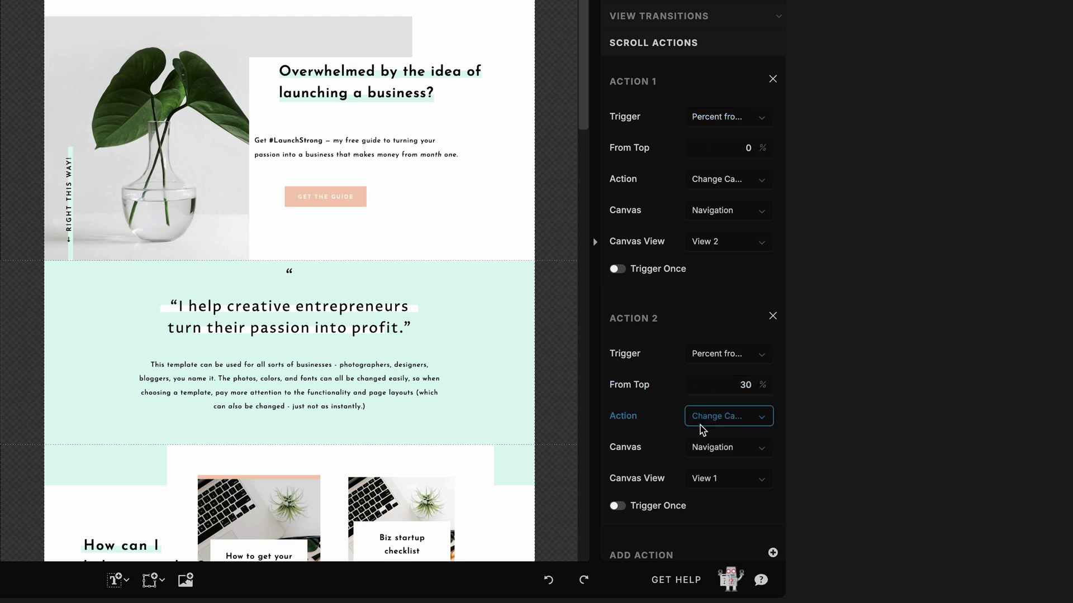
{"action": "key", "text": "Tab"}
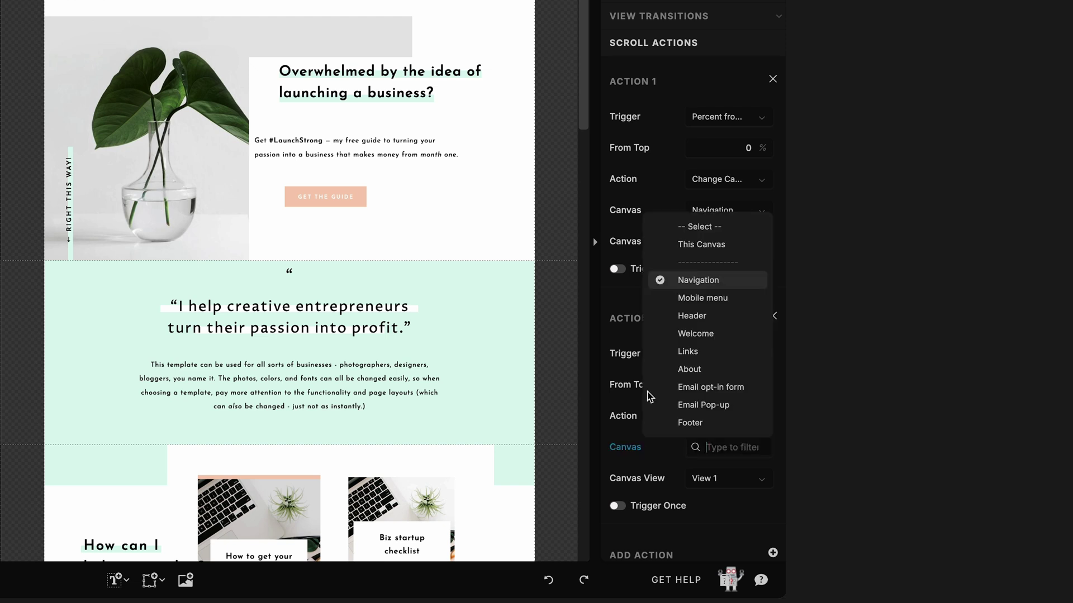
{"action": "left_click", "coordinate": [710, 487]}
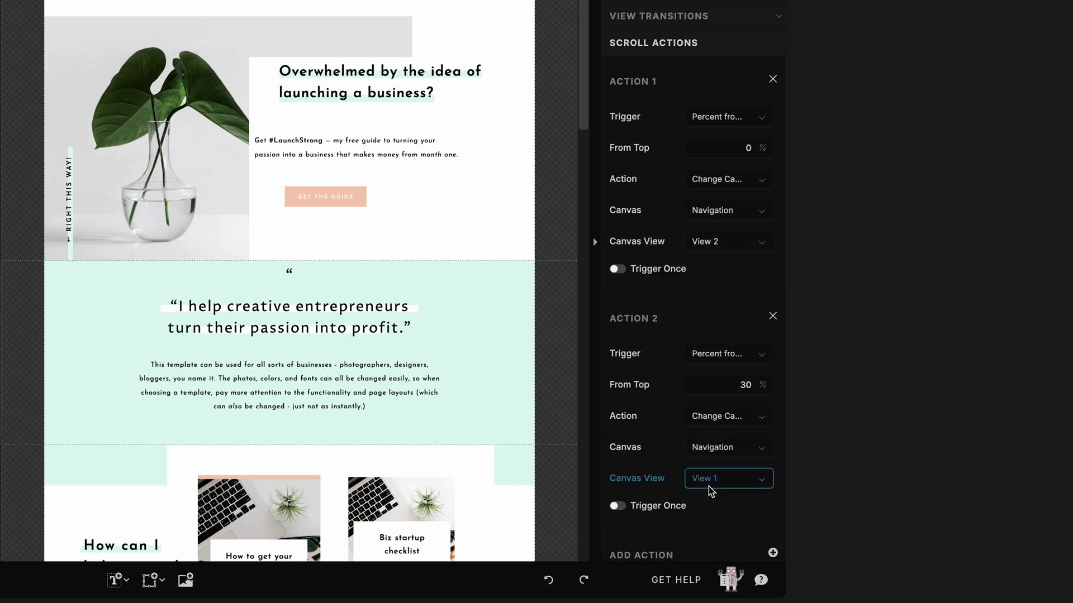
{"action": "left_click", "coordinate": [727, 487]}
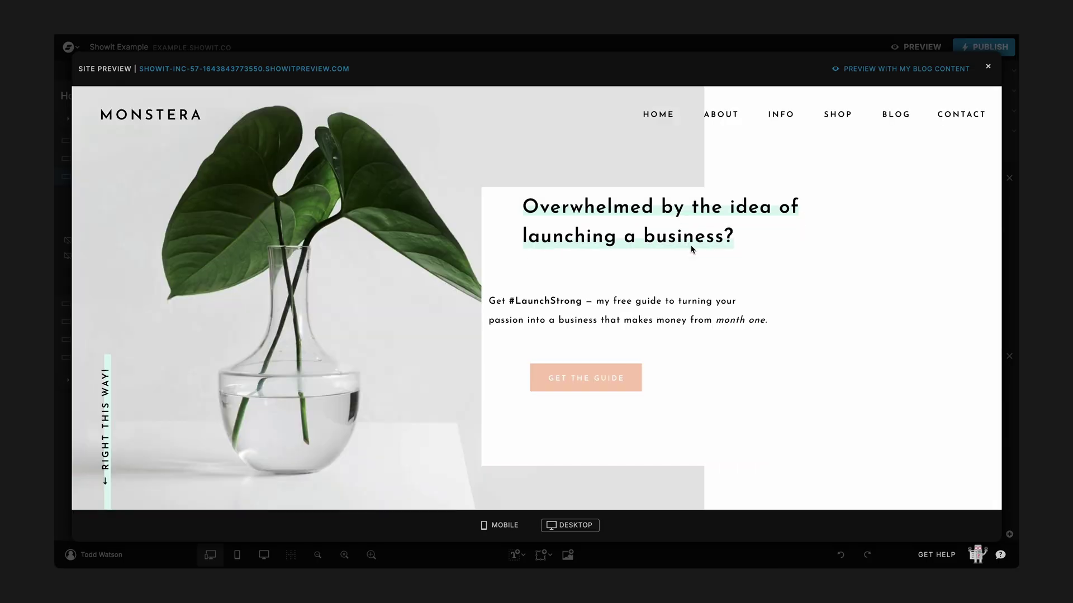
Scroll the home page preview down and back up repeatedly to test the Navigation view switching.
{"action": "scroll", "coordinate": [352, 174], "scroll_direction": "down", "scroll_amount": 5}
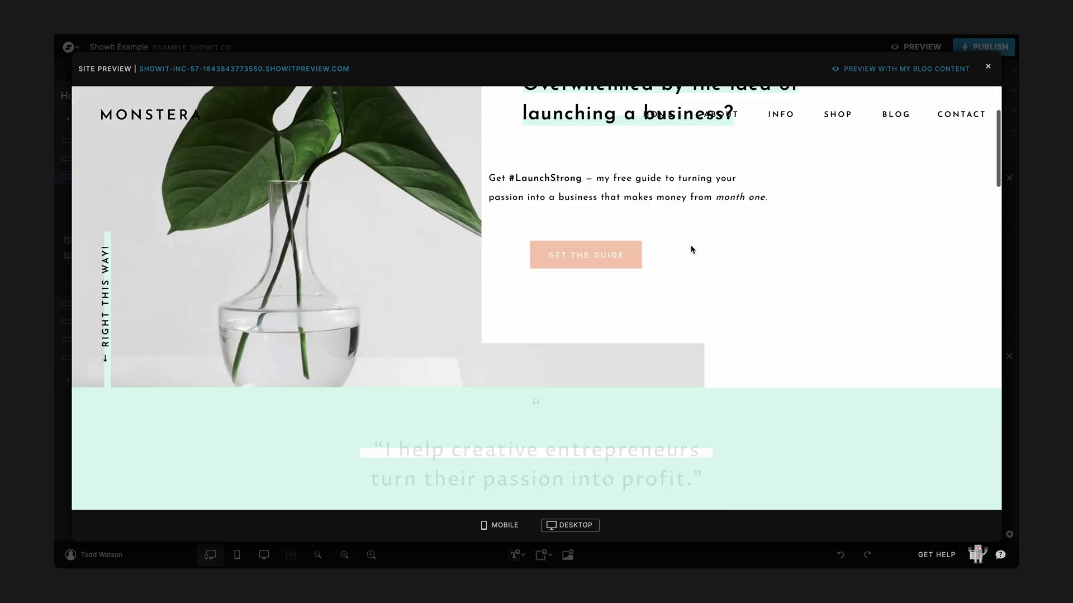
{"action": "scroll", "coordinate": [691, 249], "scroll_direction": "down", "scroll_amount": 4}
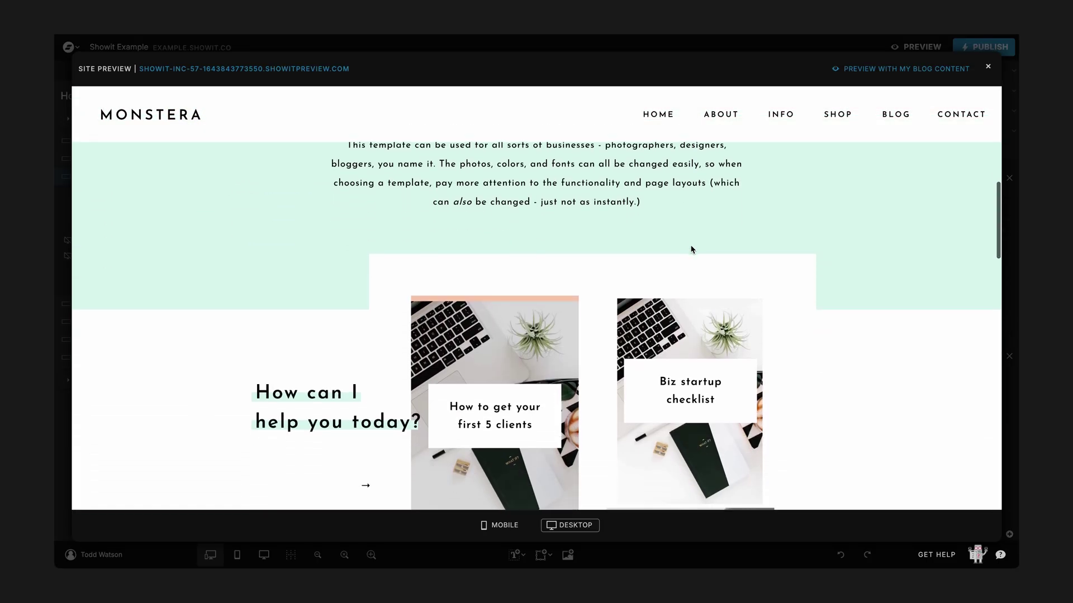
{"action": "scroll", "coordinate": [692, 249], "scroll_direction": "up", "scroll_amount": 8}
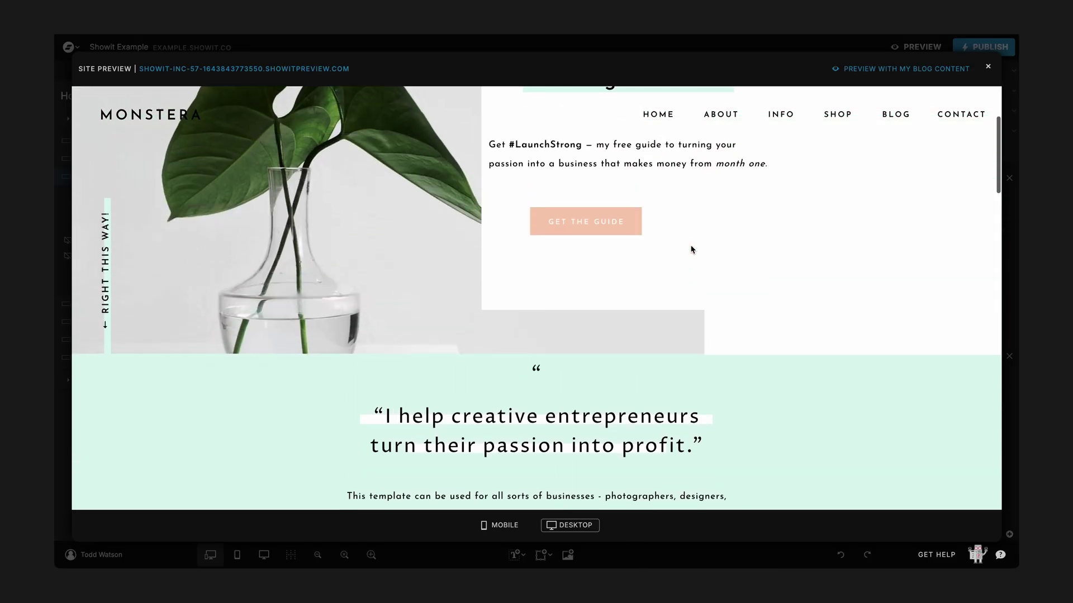
{"action": "scroll", "coordinate": [691, 250], "scroll_direction": "down", "scroll_amount": 8}
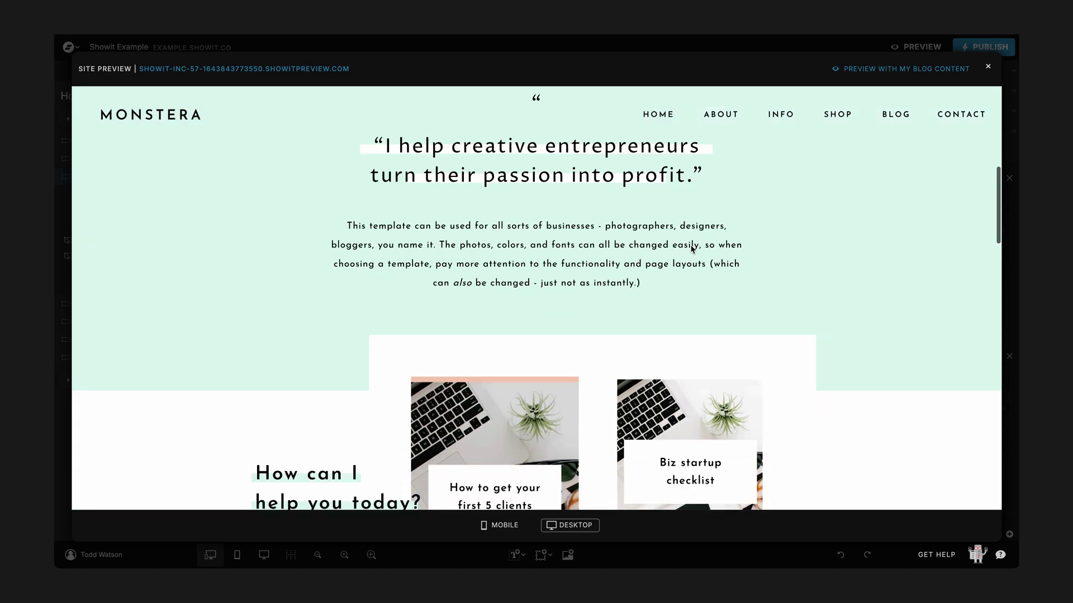
{"action": "scroll", "coordinate": [691, 250], "scroll_direction": "up", "scroll_amount": 8}
{"action": "scroll", "coordinate": [692, 249], "scroll_direction": "down", "scroll_amount": 8}
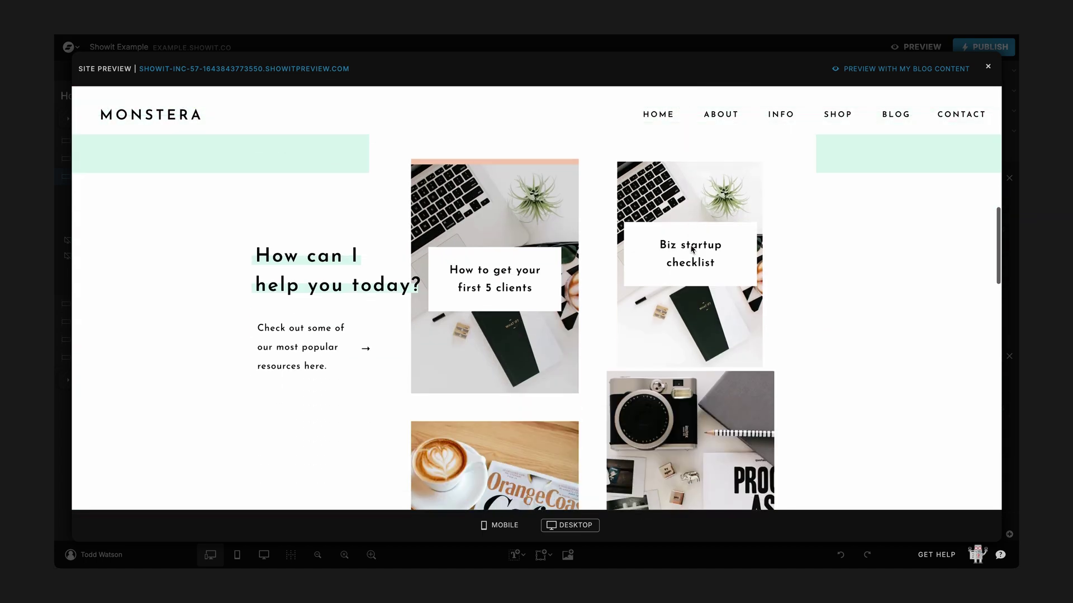
{"action": "scroll", "coordinate": [691, 249], "scroll_direction": "up", "scroll_amount": 5}
{"action": "scroll", "coordinate": [691, 250], "scroll_direction": "up", "scroll_amount": 3}
{"action": "scroll", "coordinate": [692, 249], "scroll_direction": "down", "scroll_amount": 7}
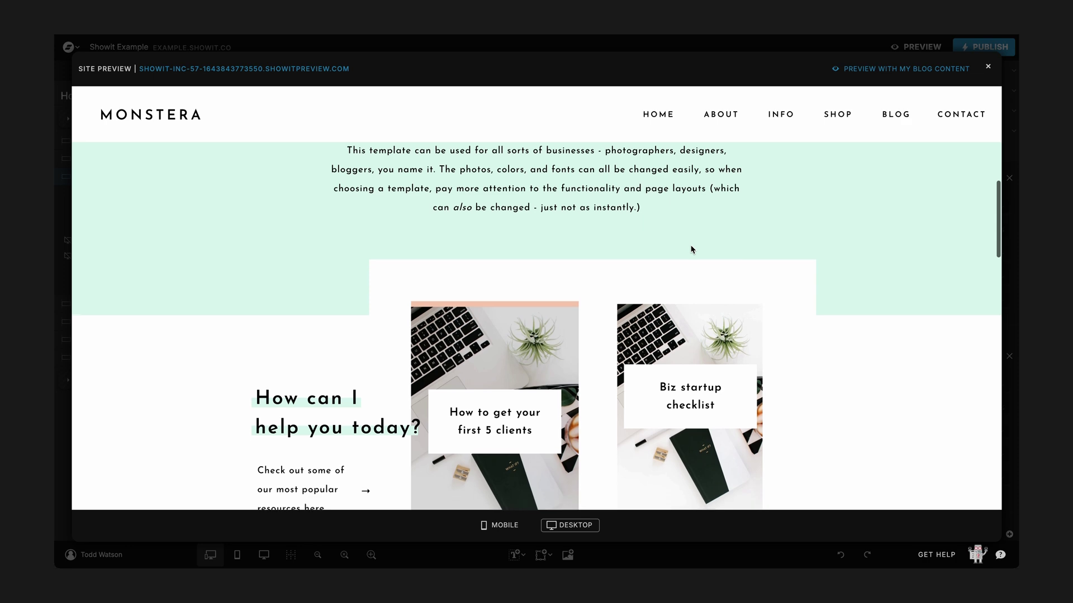
{"action": "scroll", "coordinate": [692, 250], "scroll_direction": "up", "scroll_amount": 6}
{"action": "scroll", "coordinate": [691, 250], "scroll_direction": "up", "scroll_amount": 2}
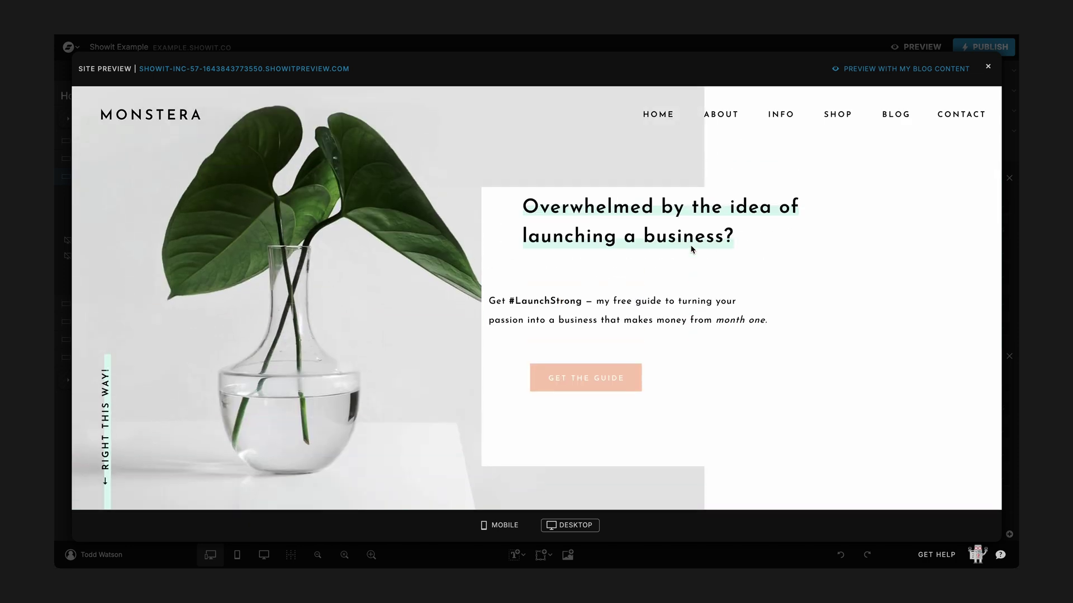